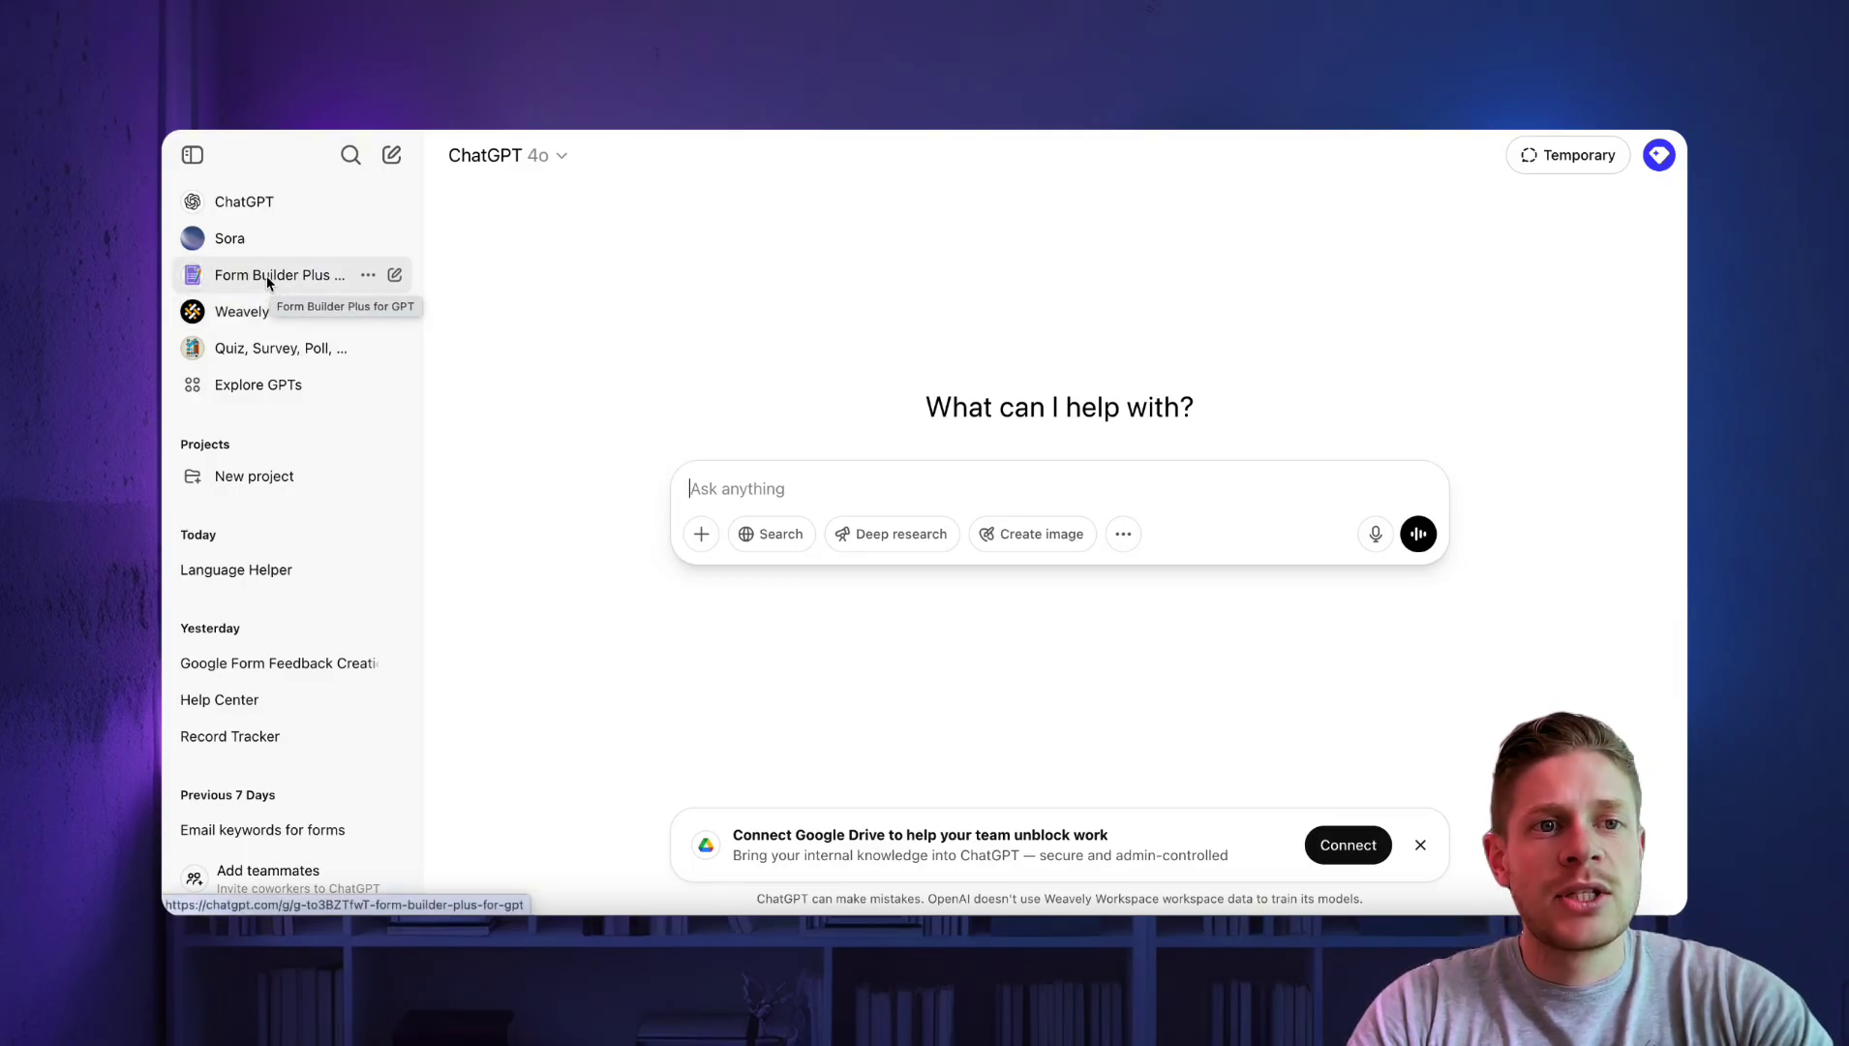
Ask Form Builder Plus for GPT to 'Create a contact form for my website' and review its plan
{"action": "left_click", "coordinate": [268, 278]}
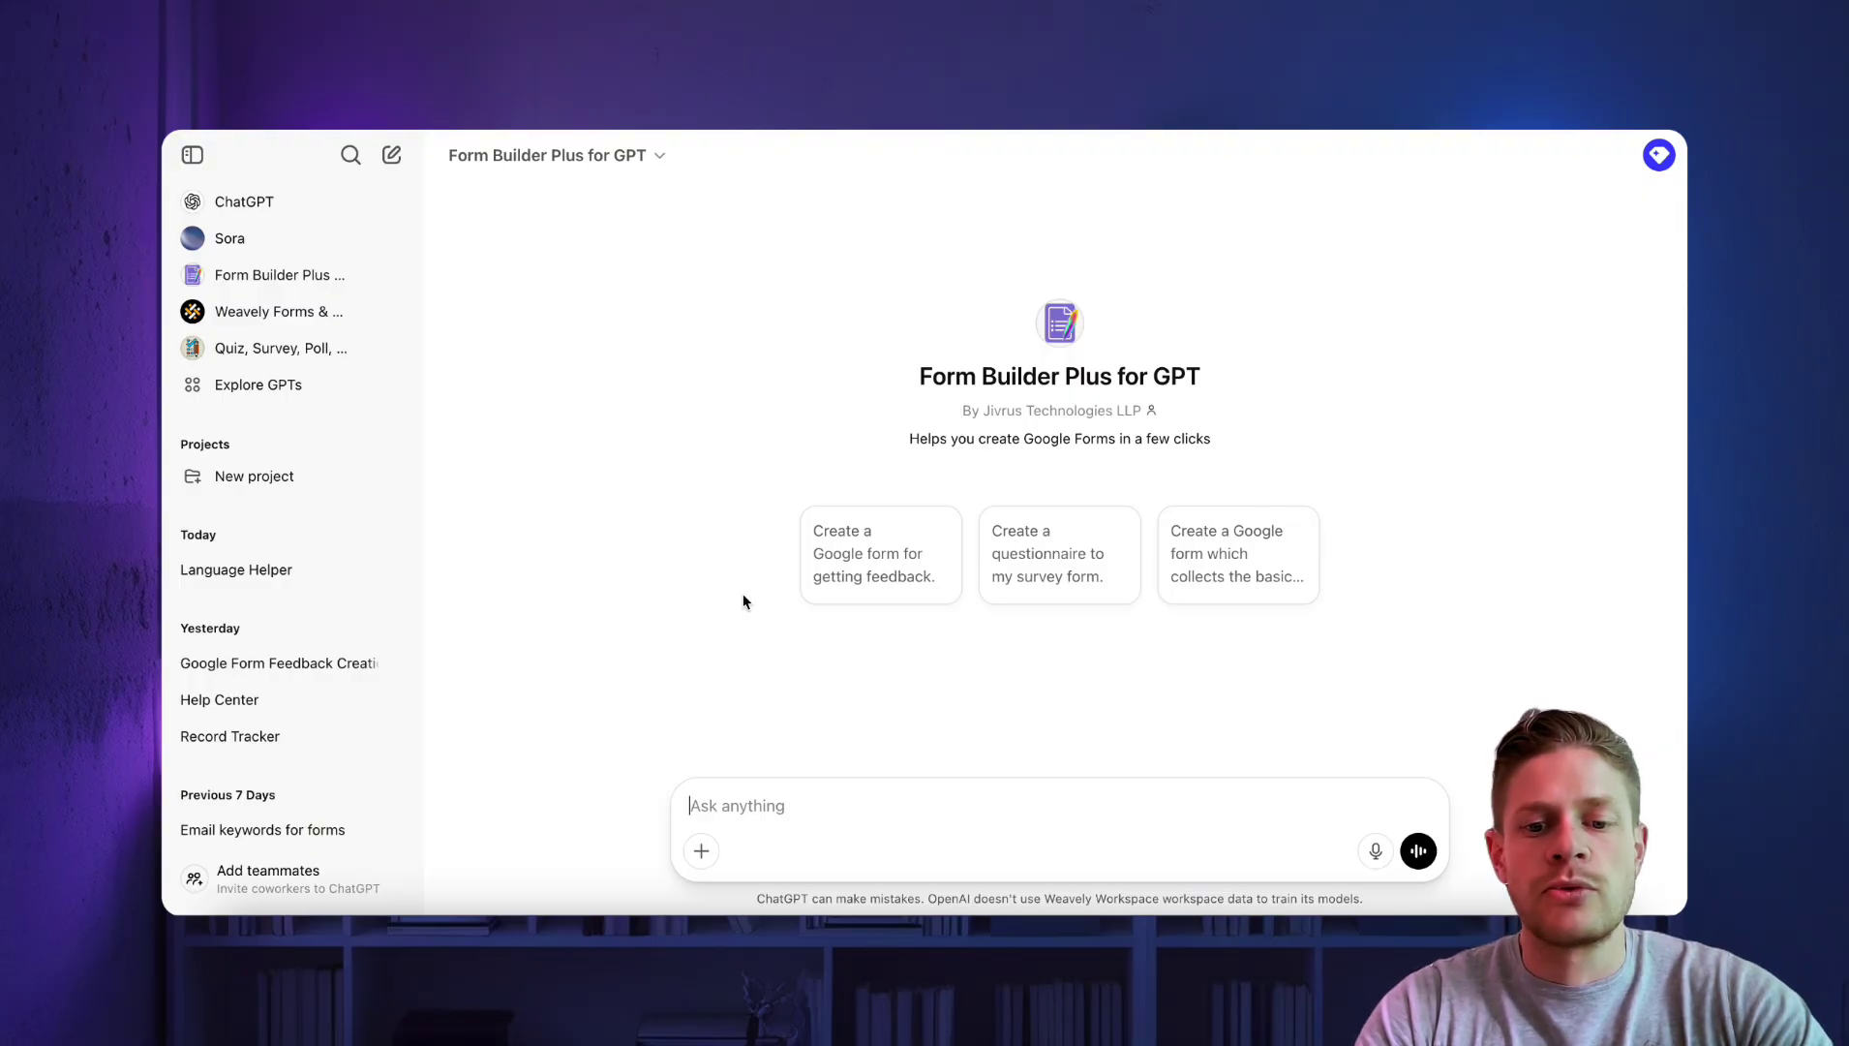
{"action": "type", "text": "Cre"}
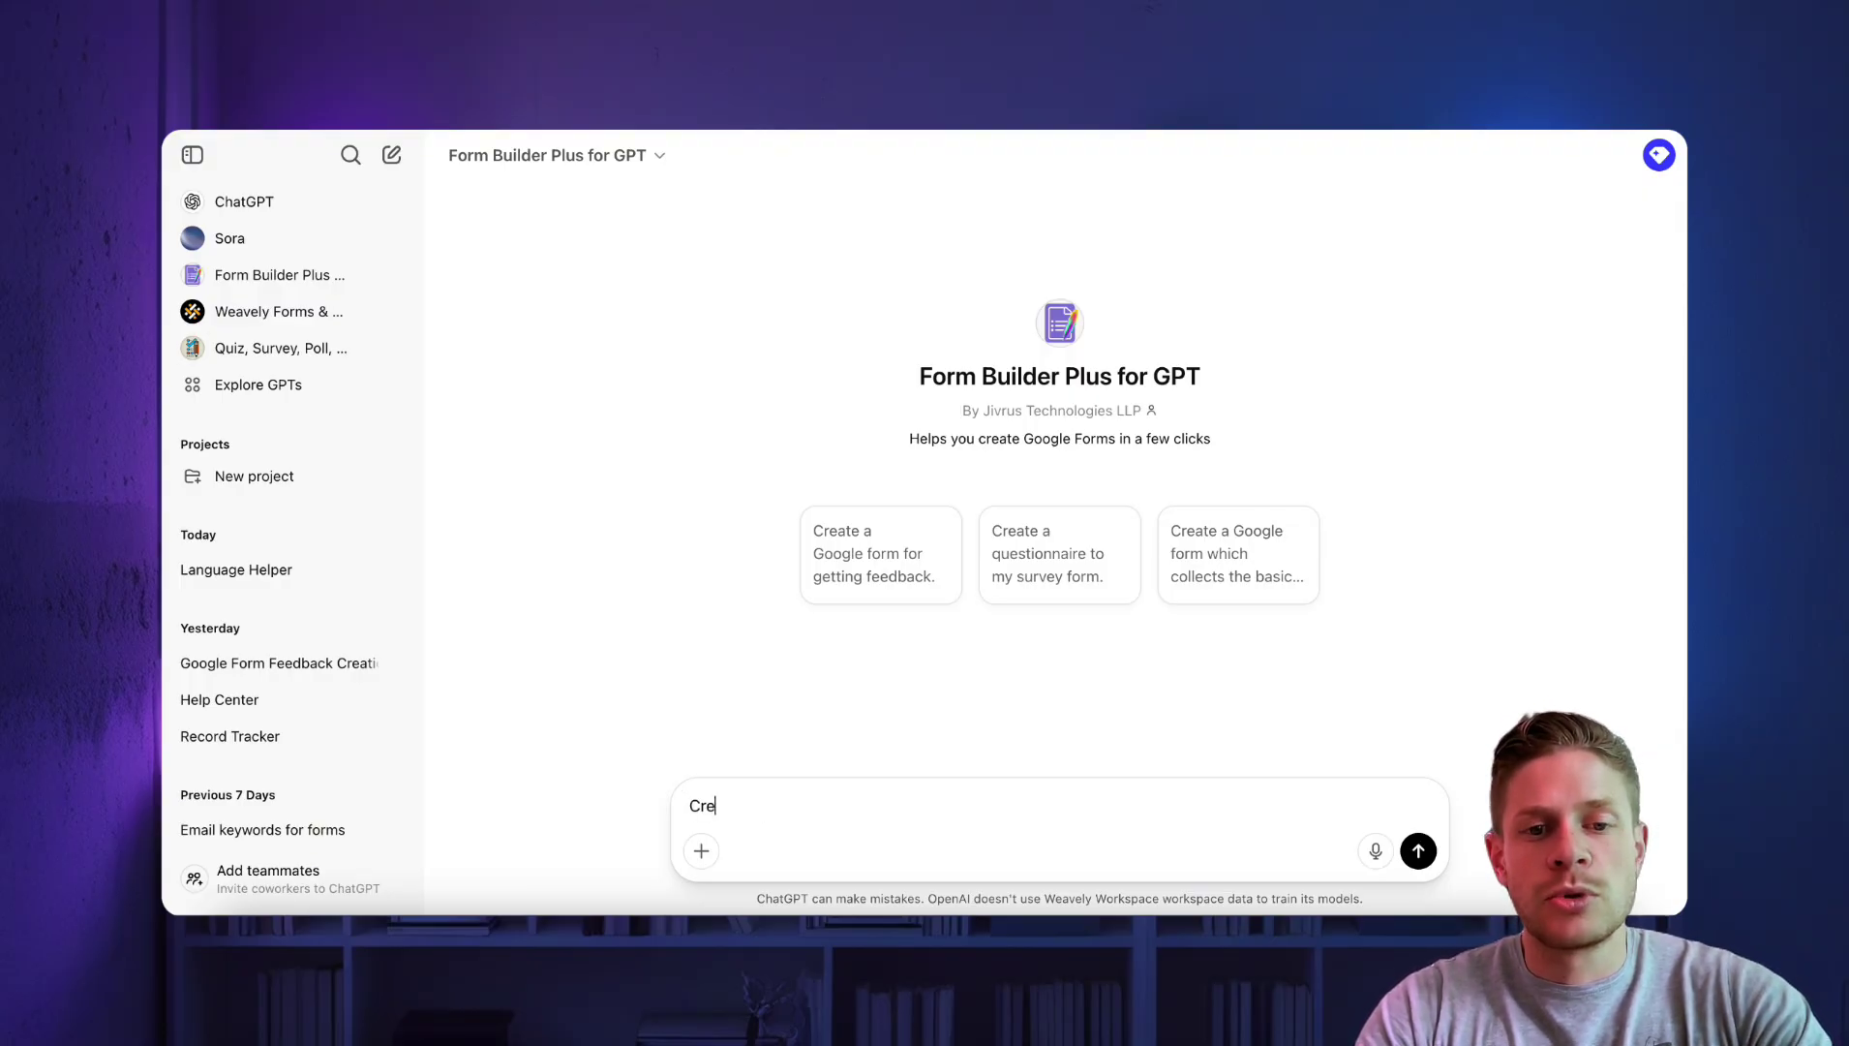
{"action": "type", "text": "ate a contact fo"}
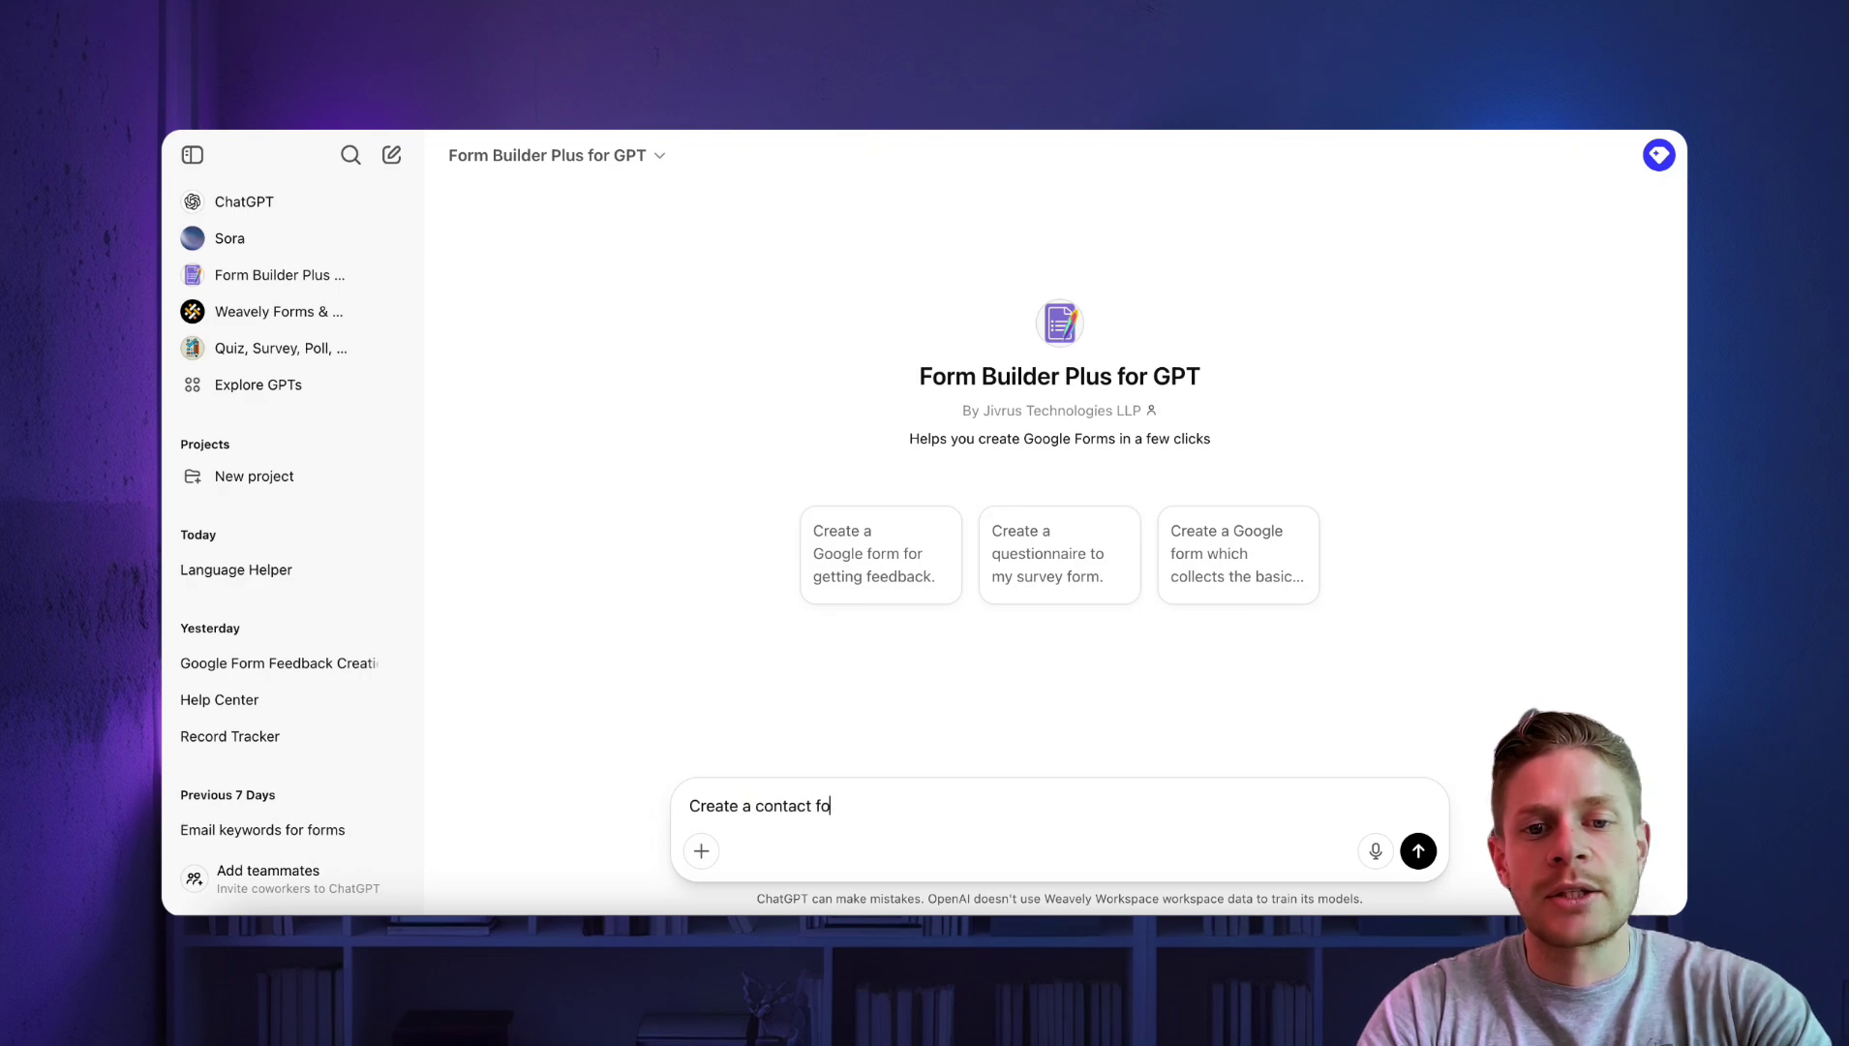
{"action": "type", "text": "rm for my website"}
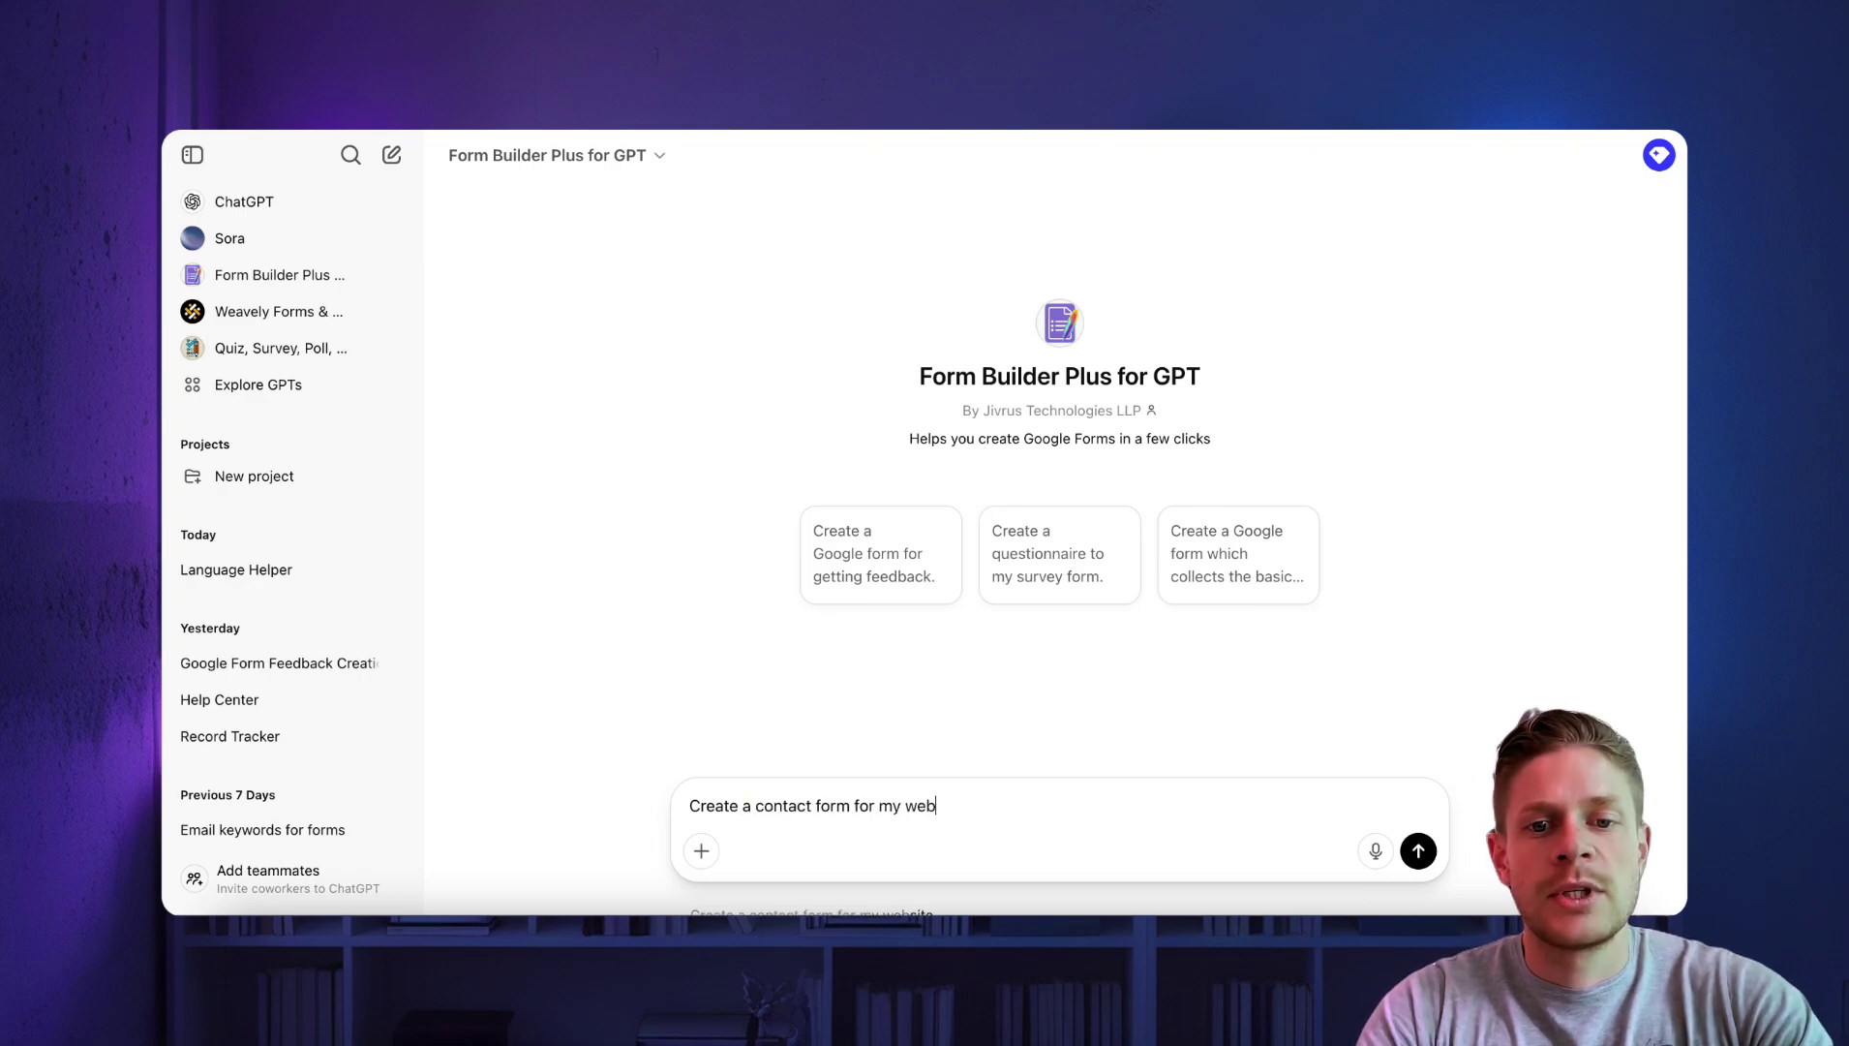
{"action": "key", "text": "Return"}
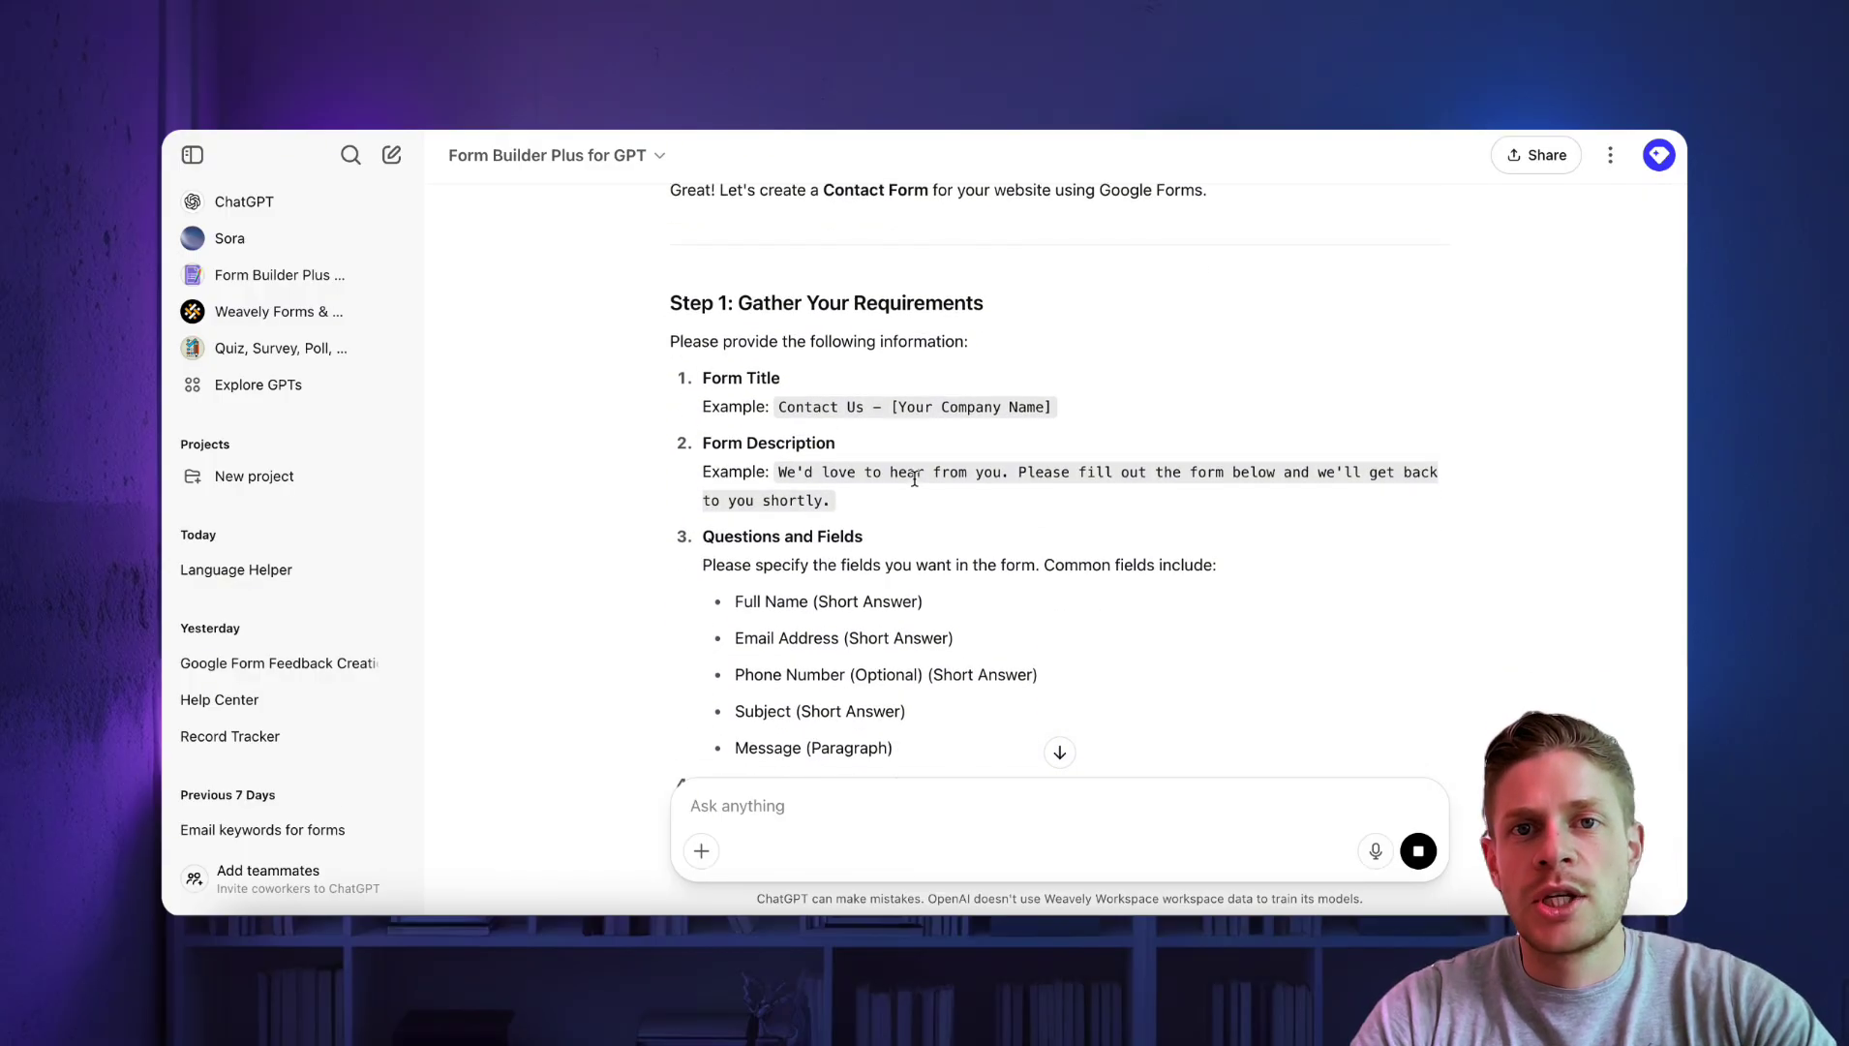
{"action": "scroll", "coordinate": [914, 479], "scroll_direction": "down", "scroll_amount": 5}
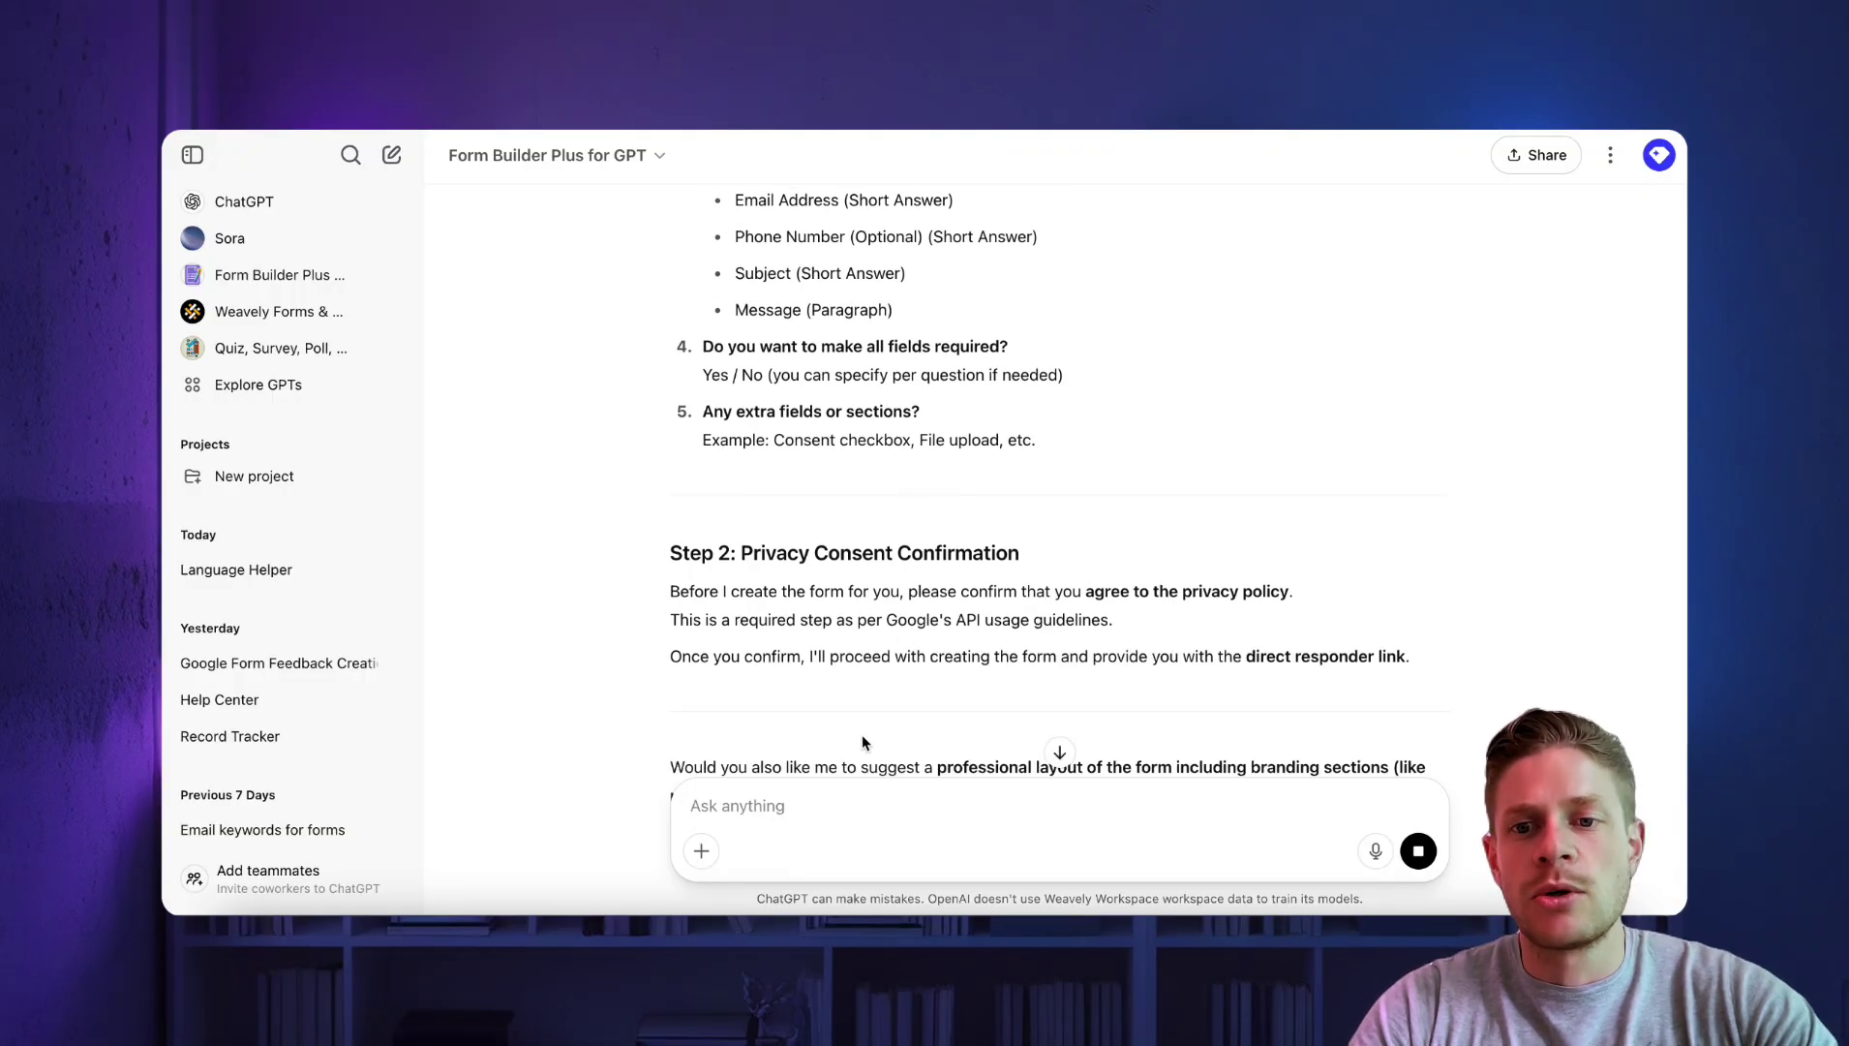
{"action": "scroll", "coordinate": [861, 736], "scroll_direction": "down", "scroll_amount": 4}
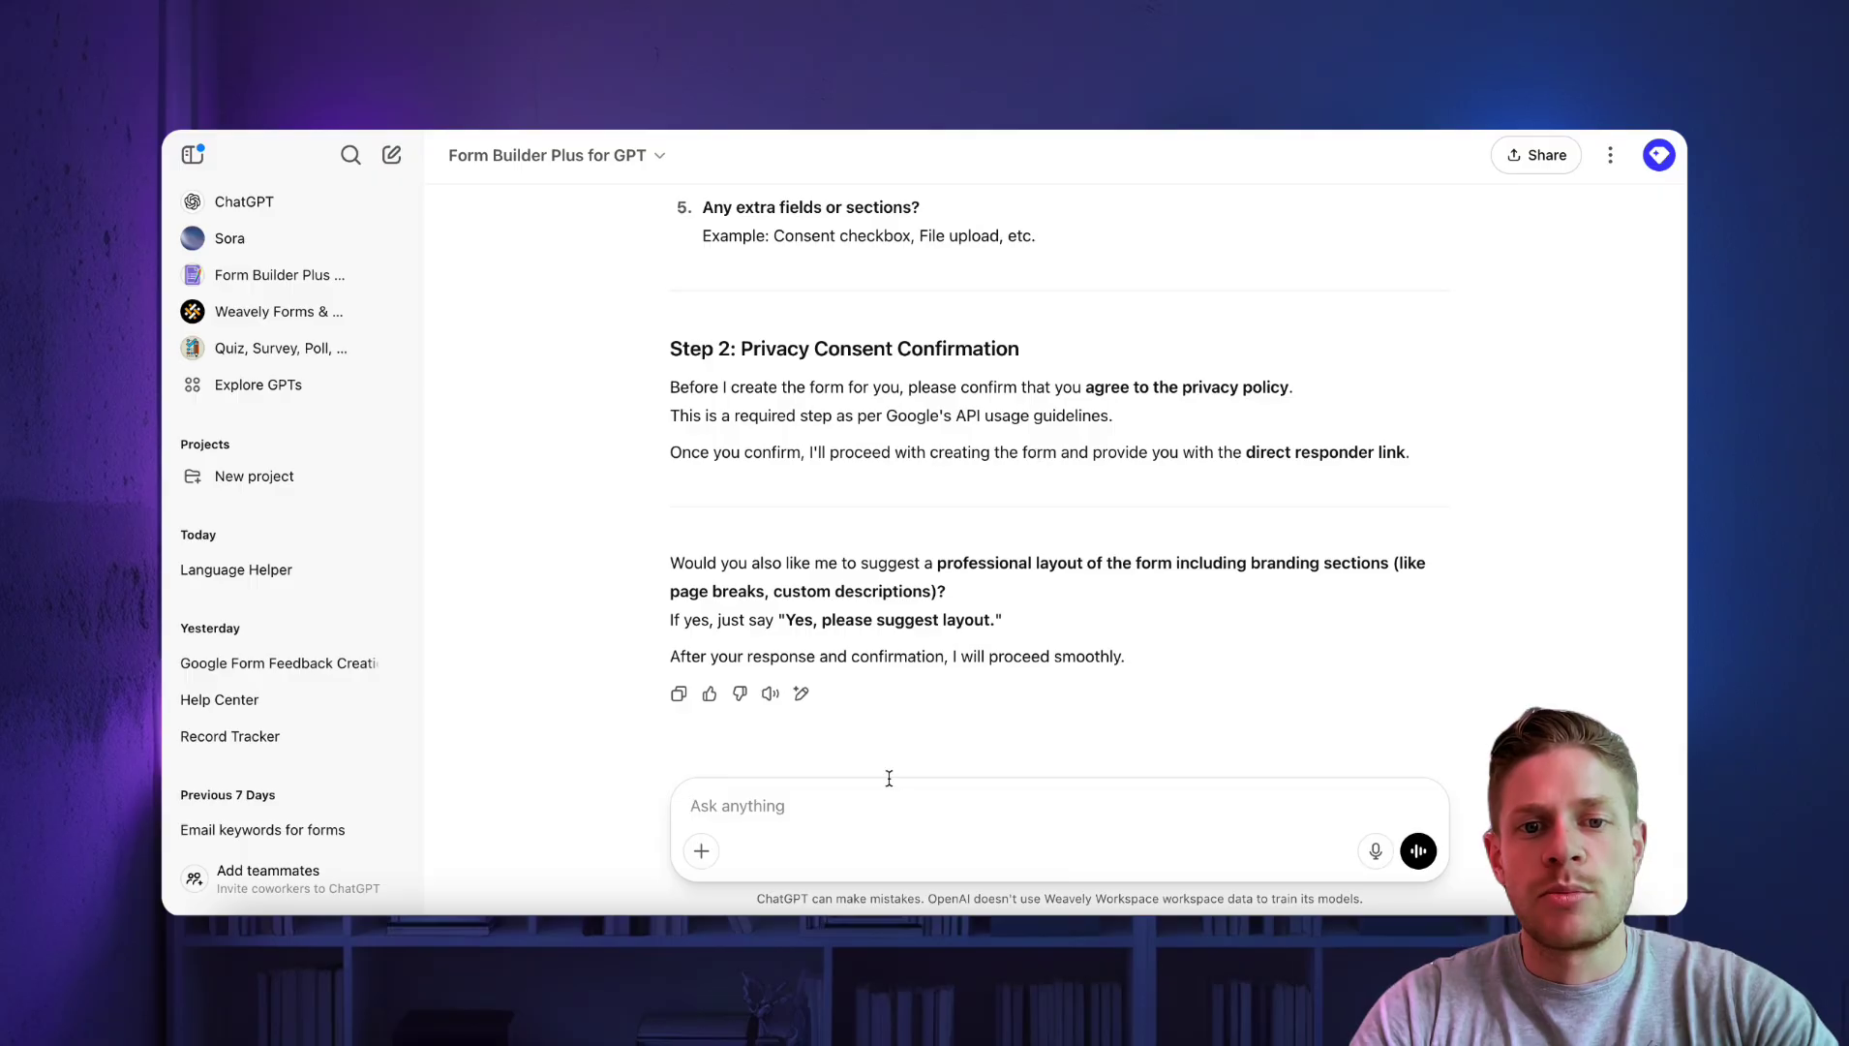
Reply 'yes I consent, please generate the form' to approve generation
{"action": "left_click", "coordinate": [875, 814]}
{"action": "type", "text": "yes I con"}
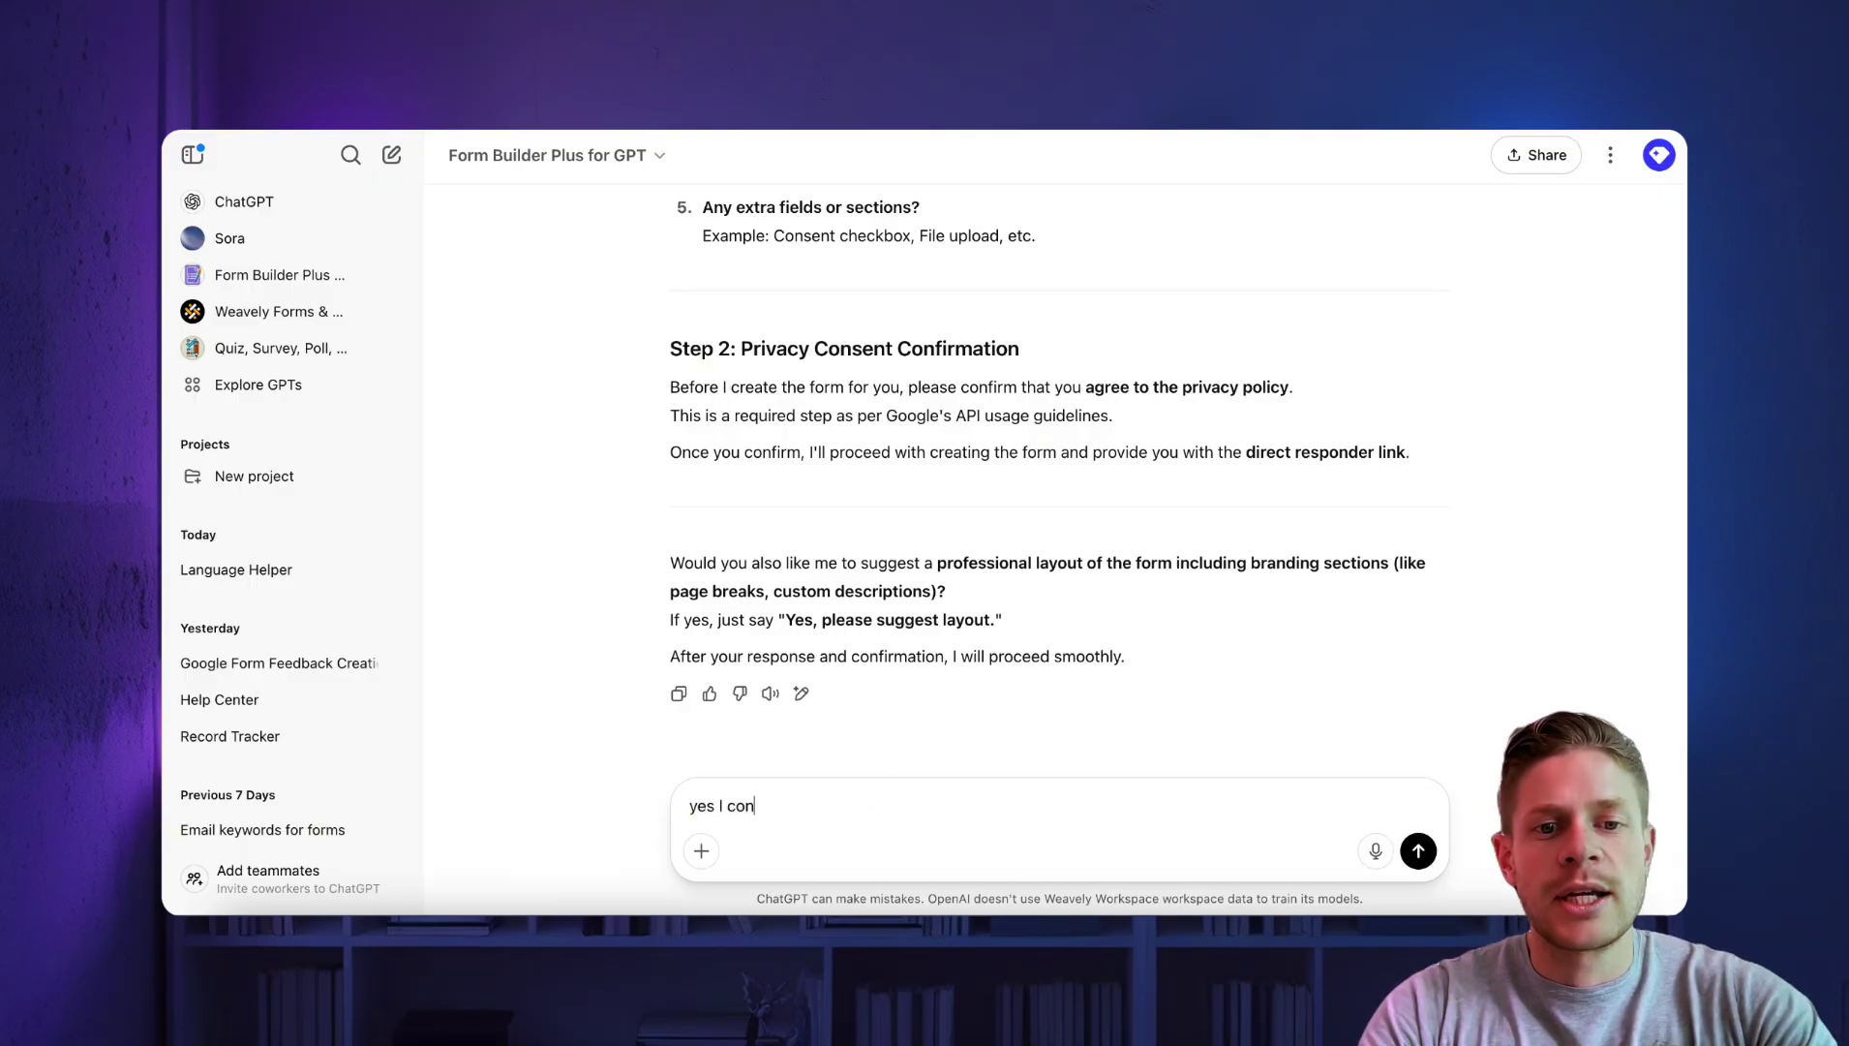
{"action": "type", "text": "sent, please gener"}
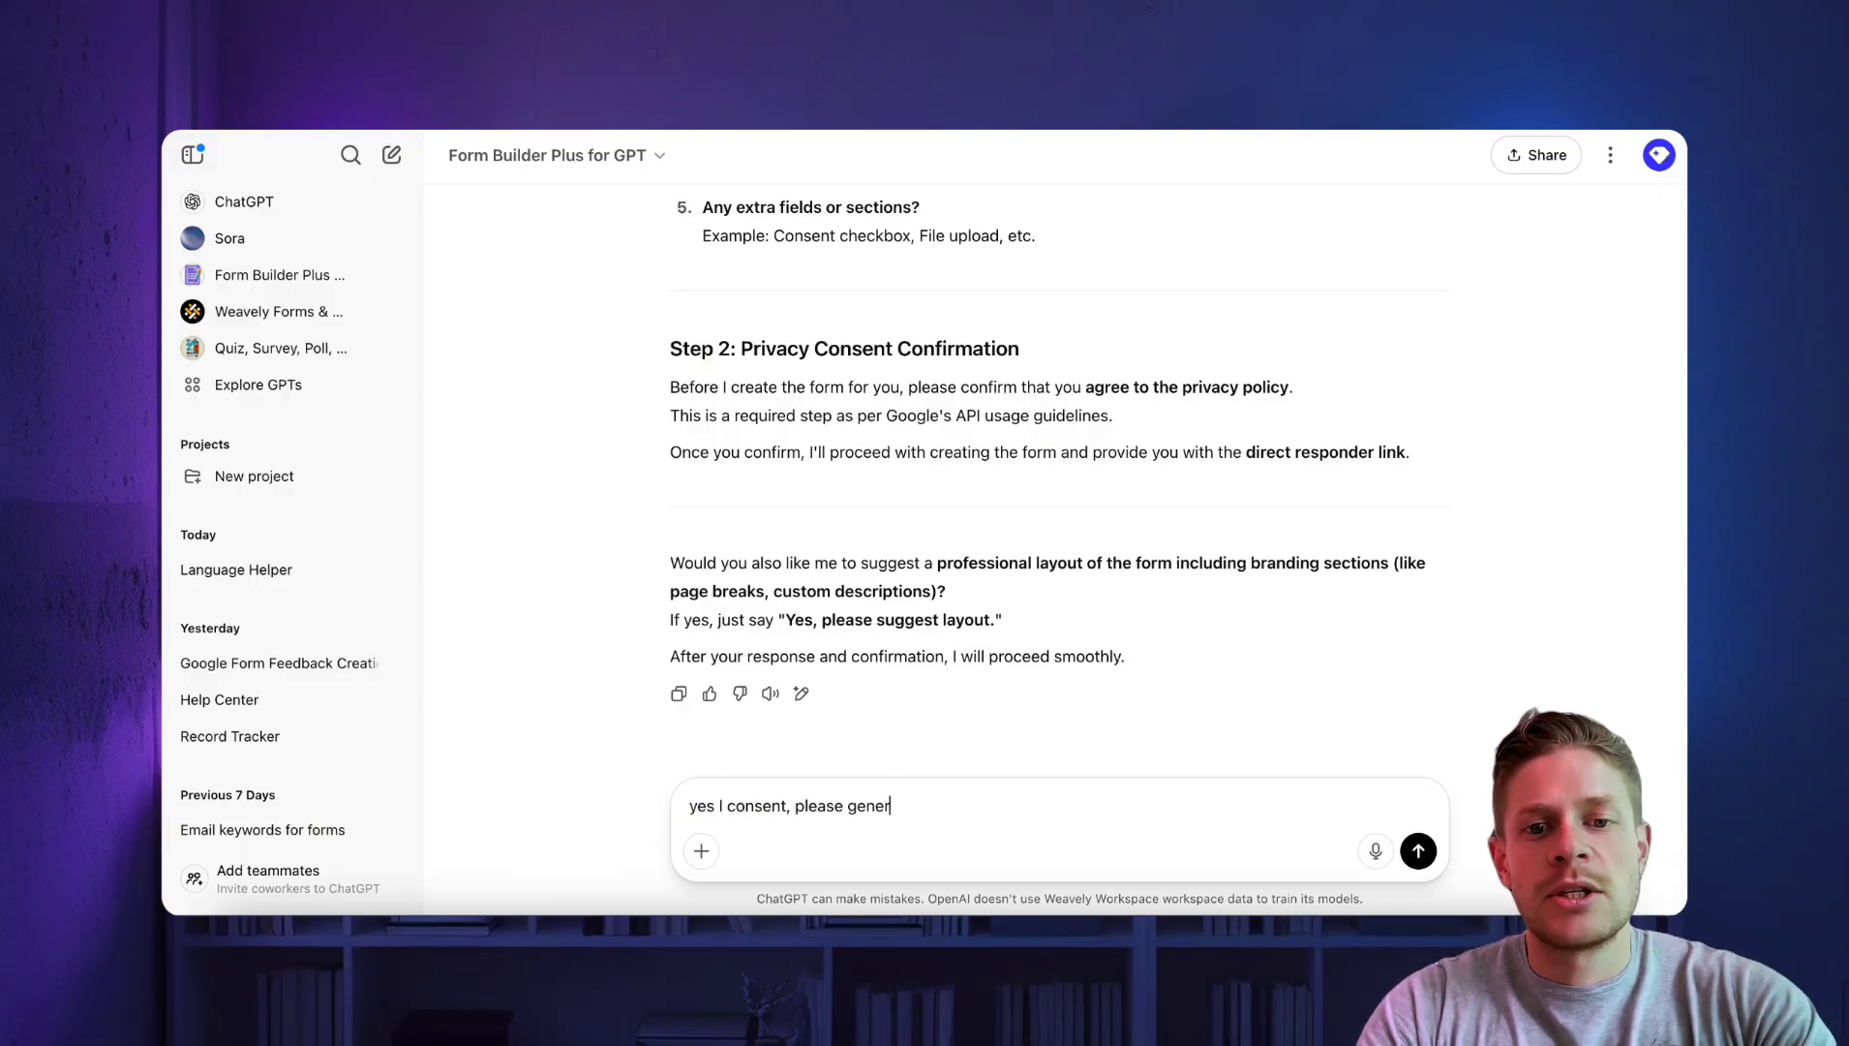
{"action": "type", "text": "ate the form"}
{"action": "key", "text": "Return"}
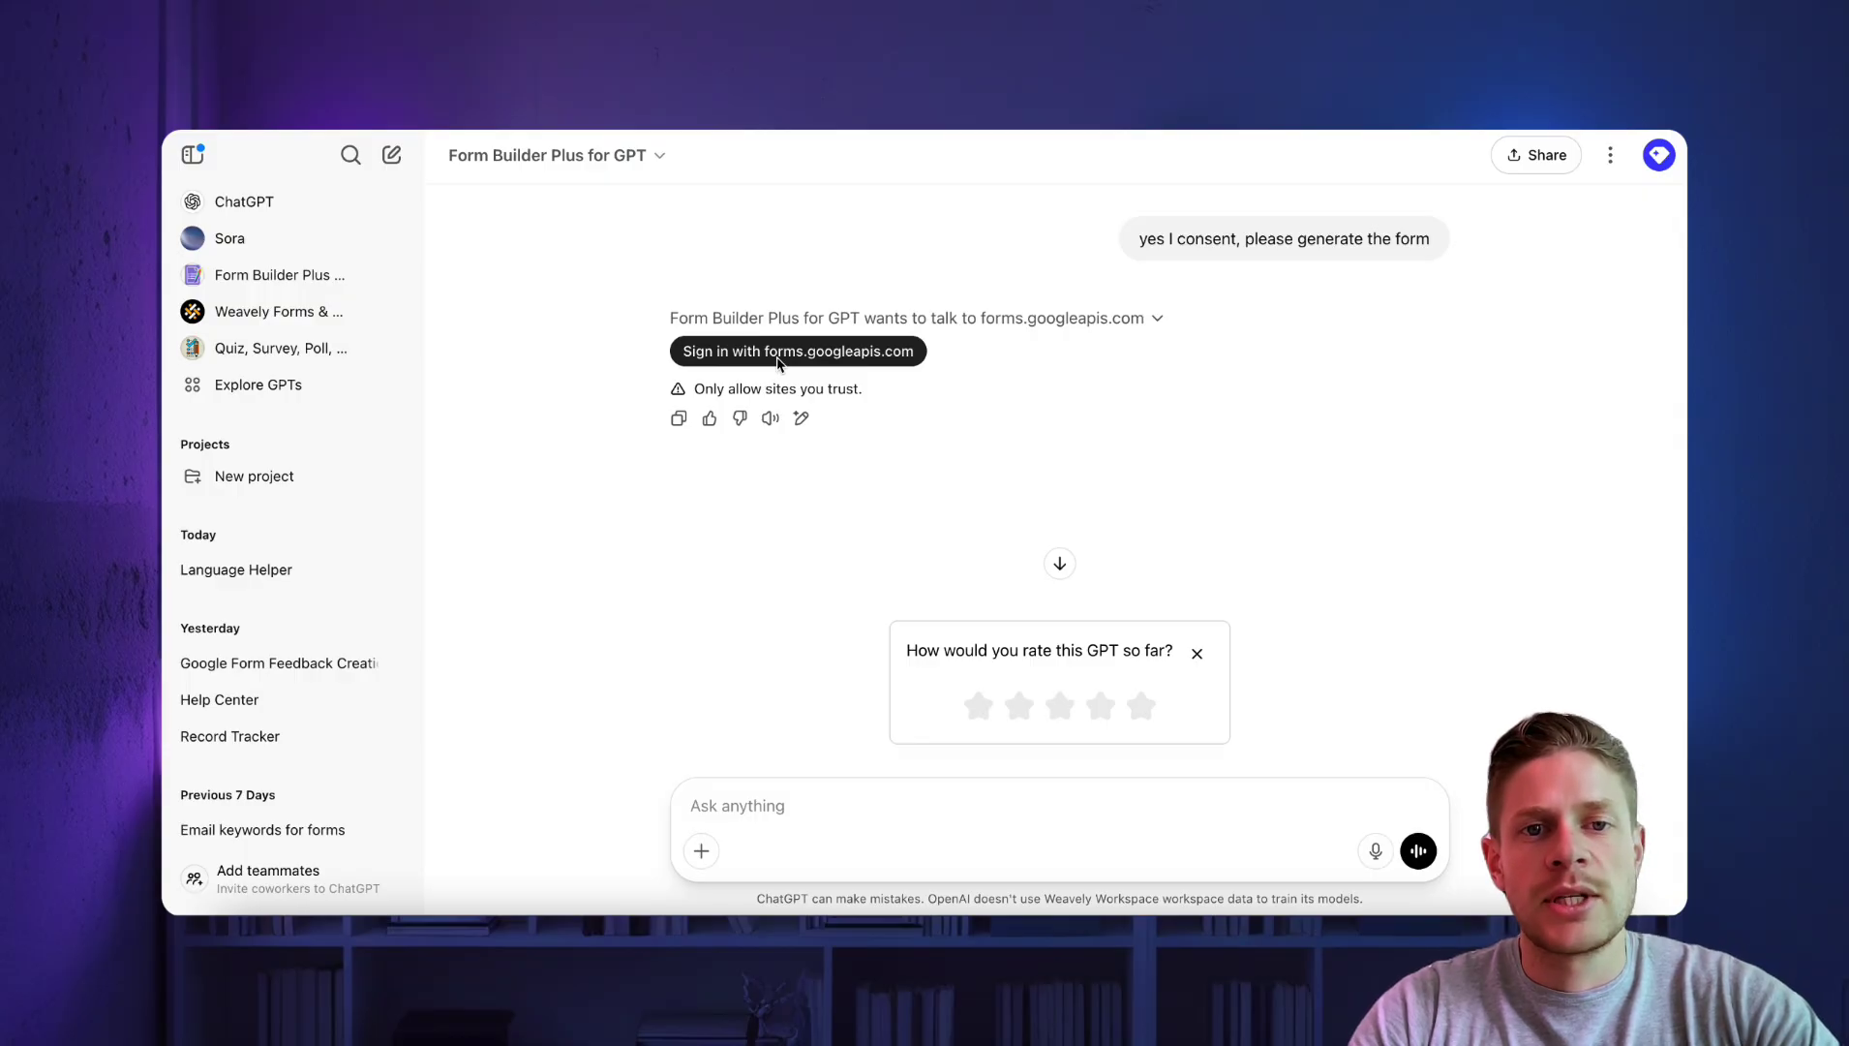
Connect a Google account to forms.googleapis.com, confirm access, and dismiss the rating card
{"action": "left_click", "coordinate": [788, 361]}
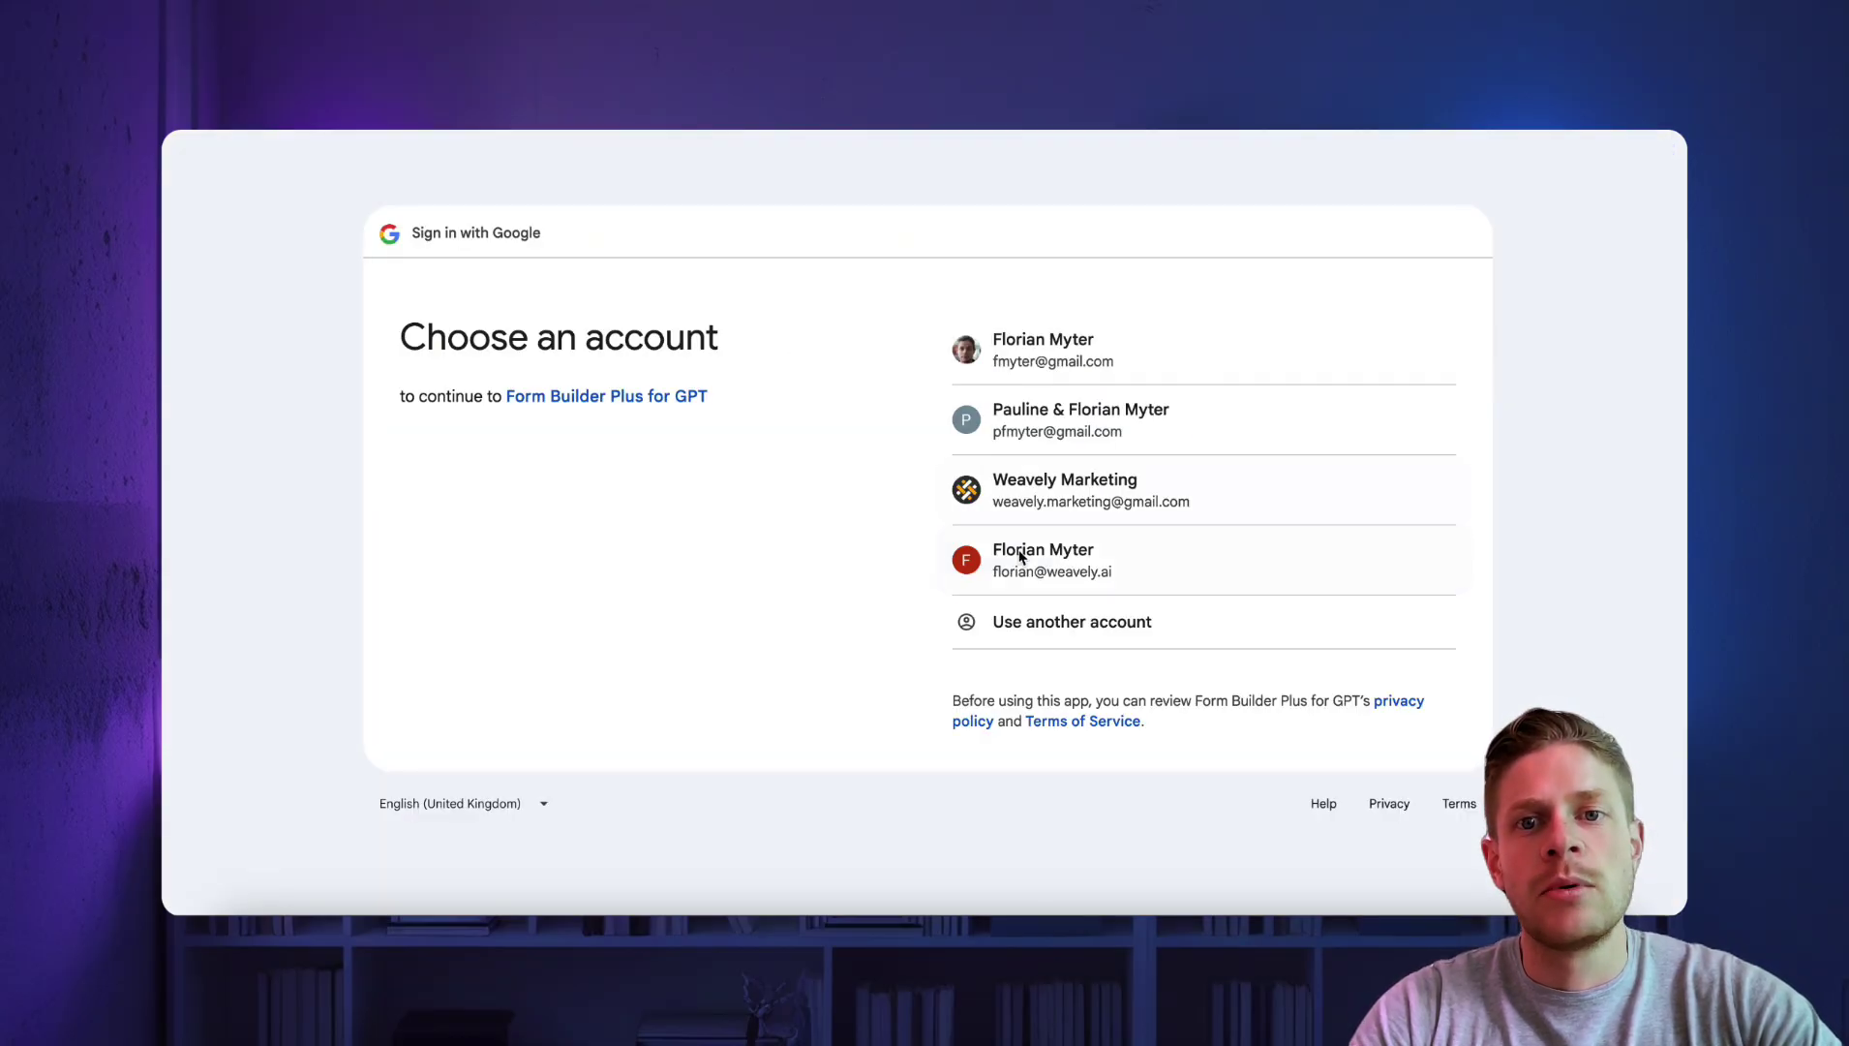
{"action": "left_click", "coordinate": [1069, 368]}
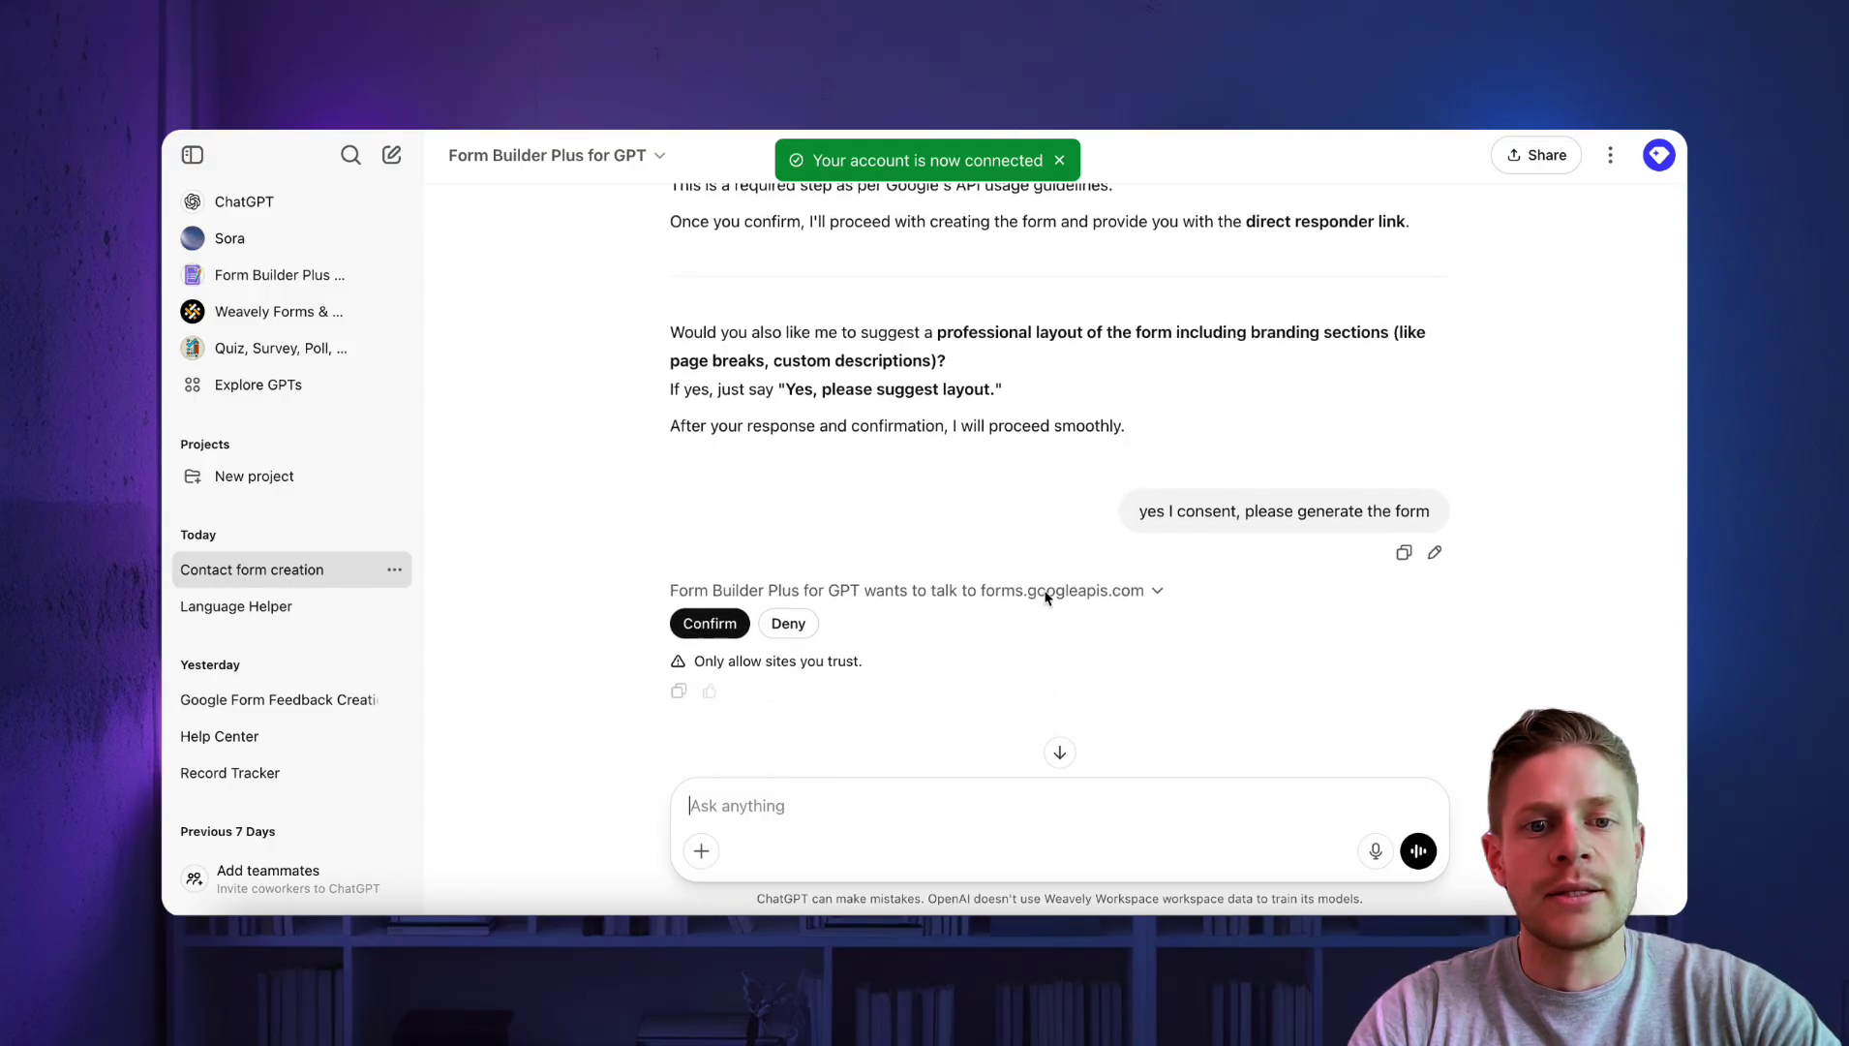
{"action": "left_click", "coordinate": [745, 585]}
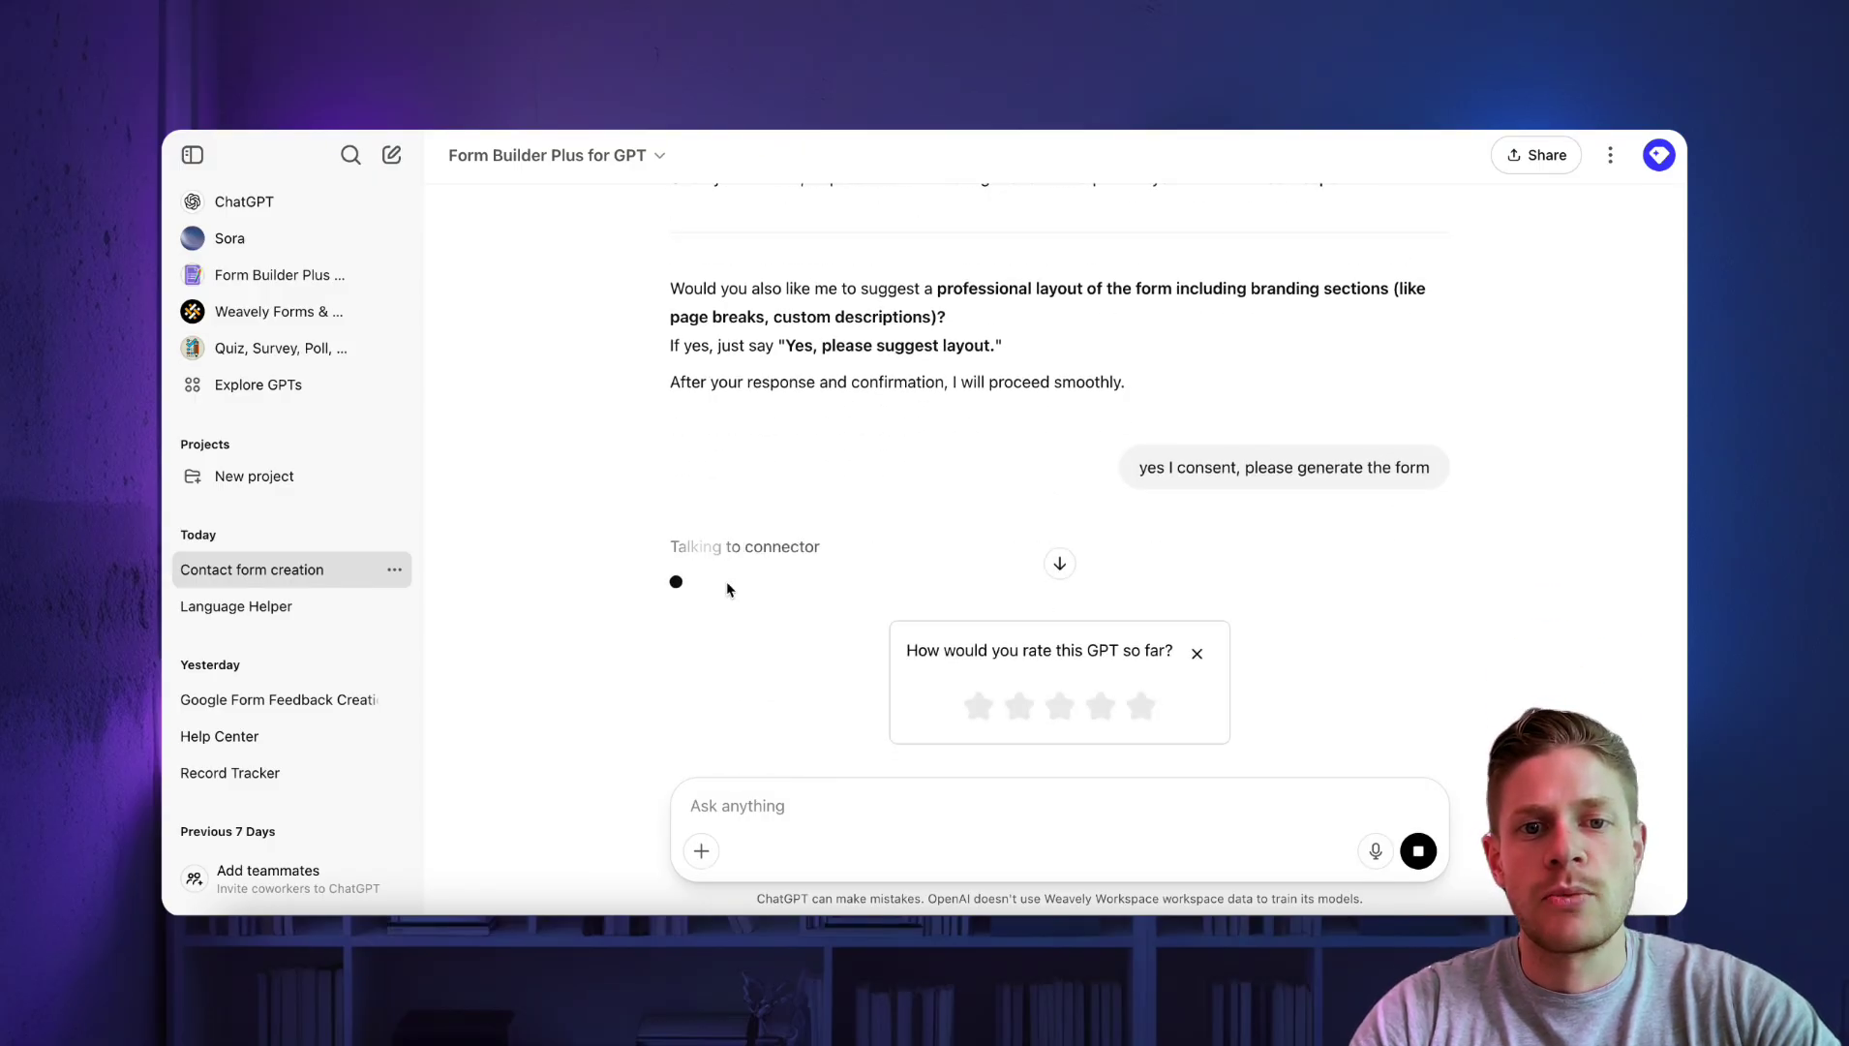
{"action": "left_click", "coordinate": [1198, 653]}
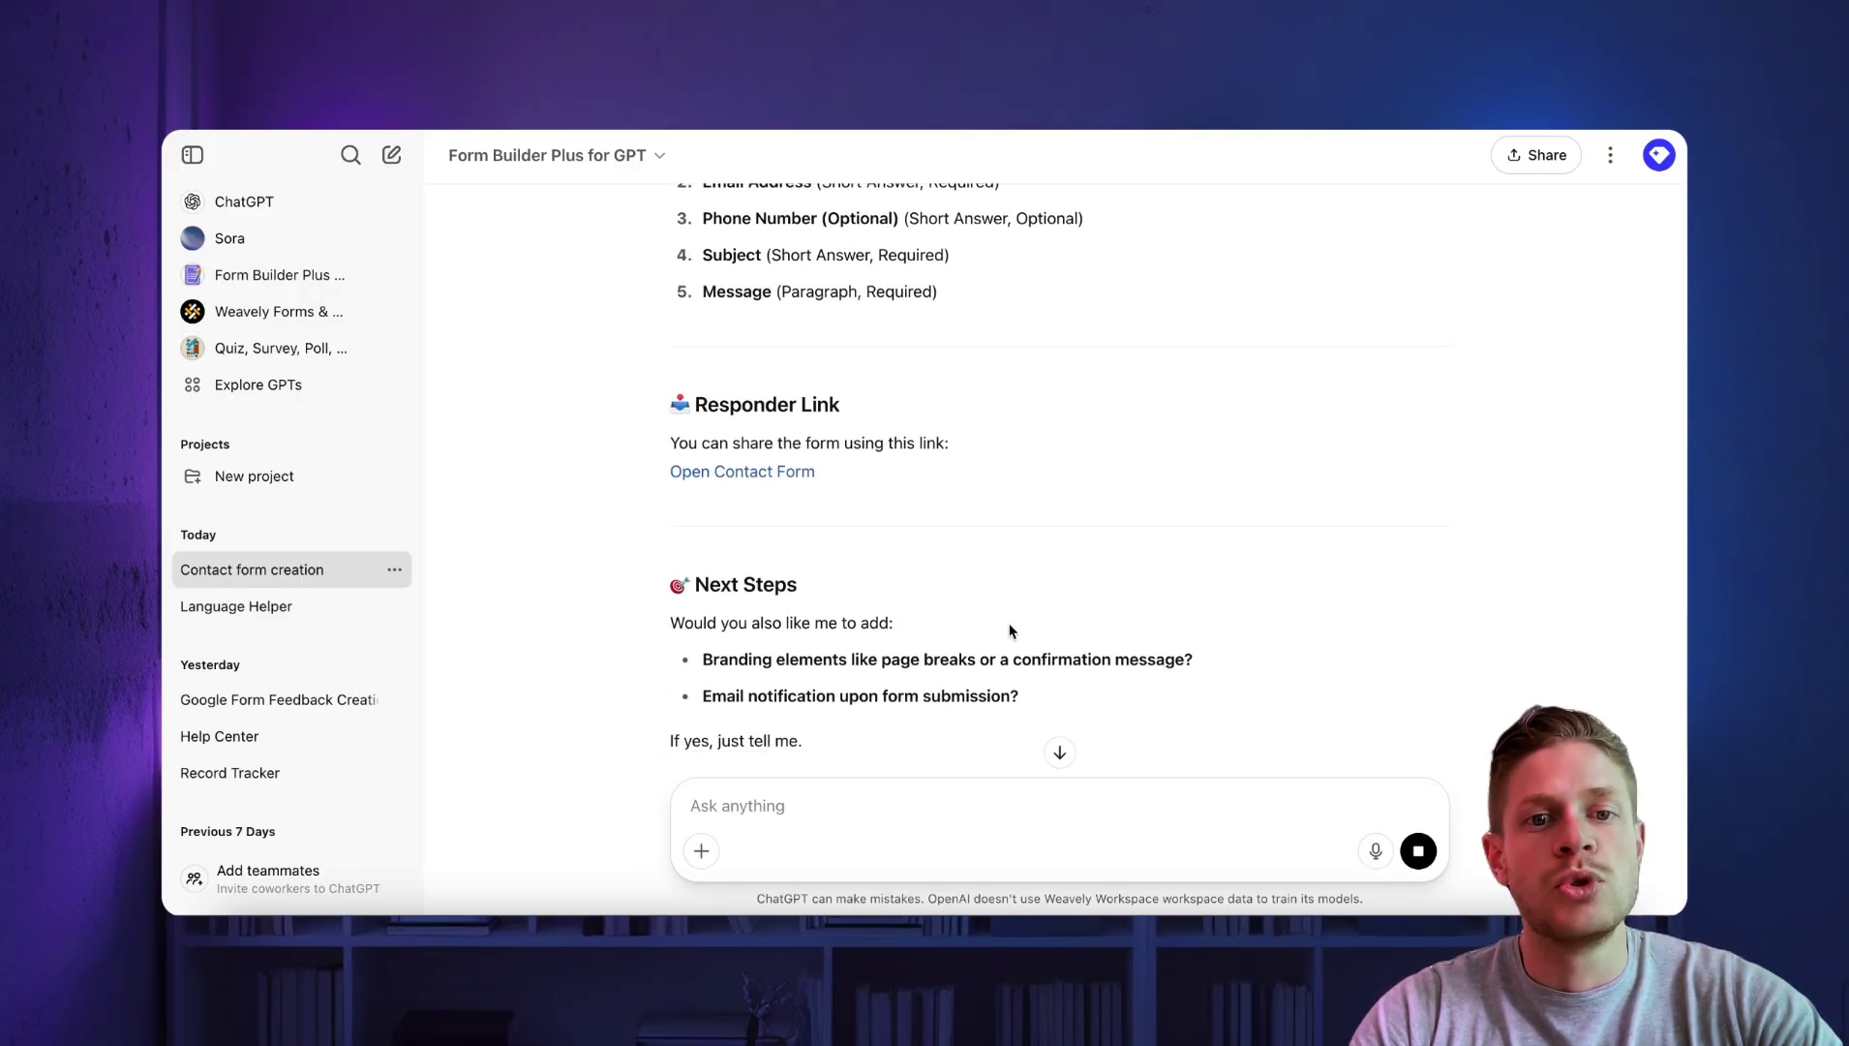
{"action": "left_click", "coordinate": [765, 474]}
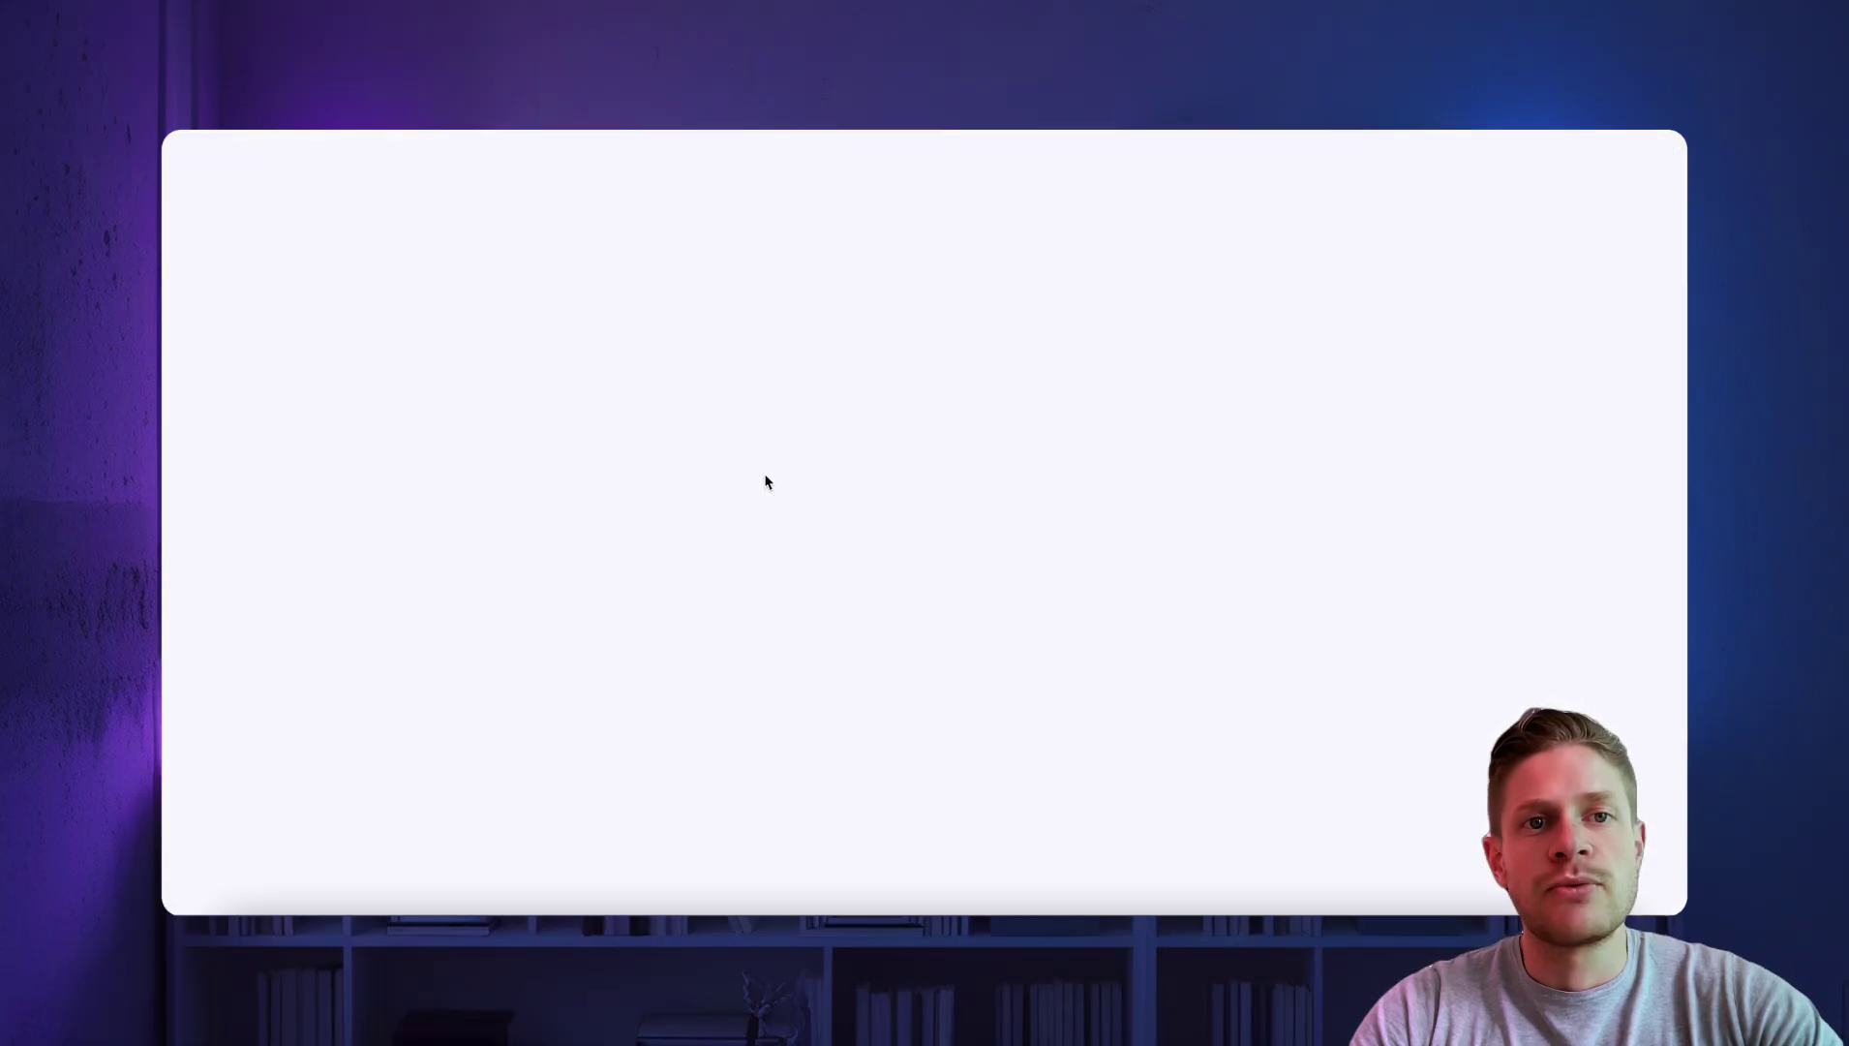
{"action": "scroll", "coordinate": [873, 499], "scroll_direction": "down", "scroll_amount": 3}
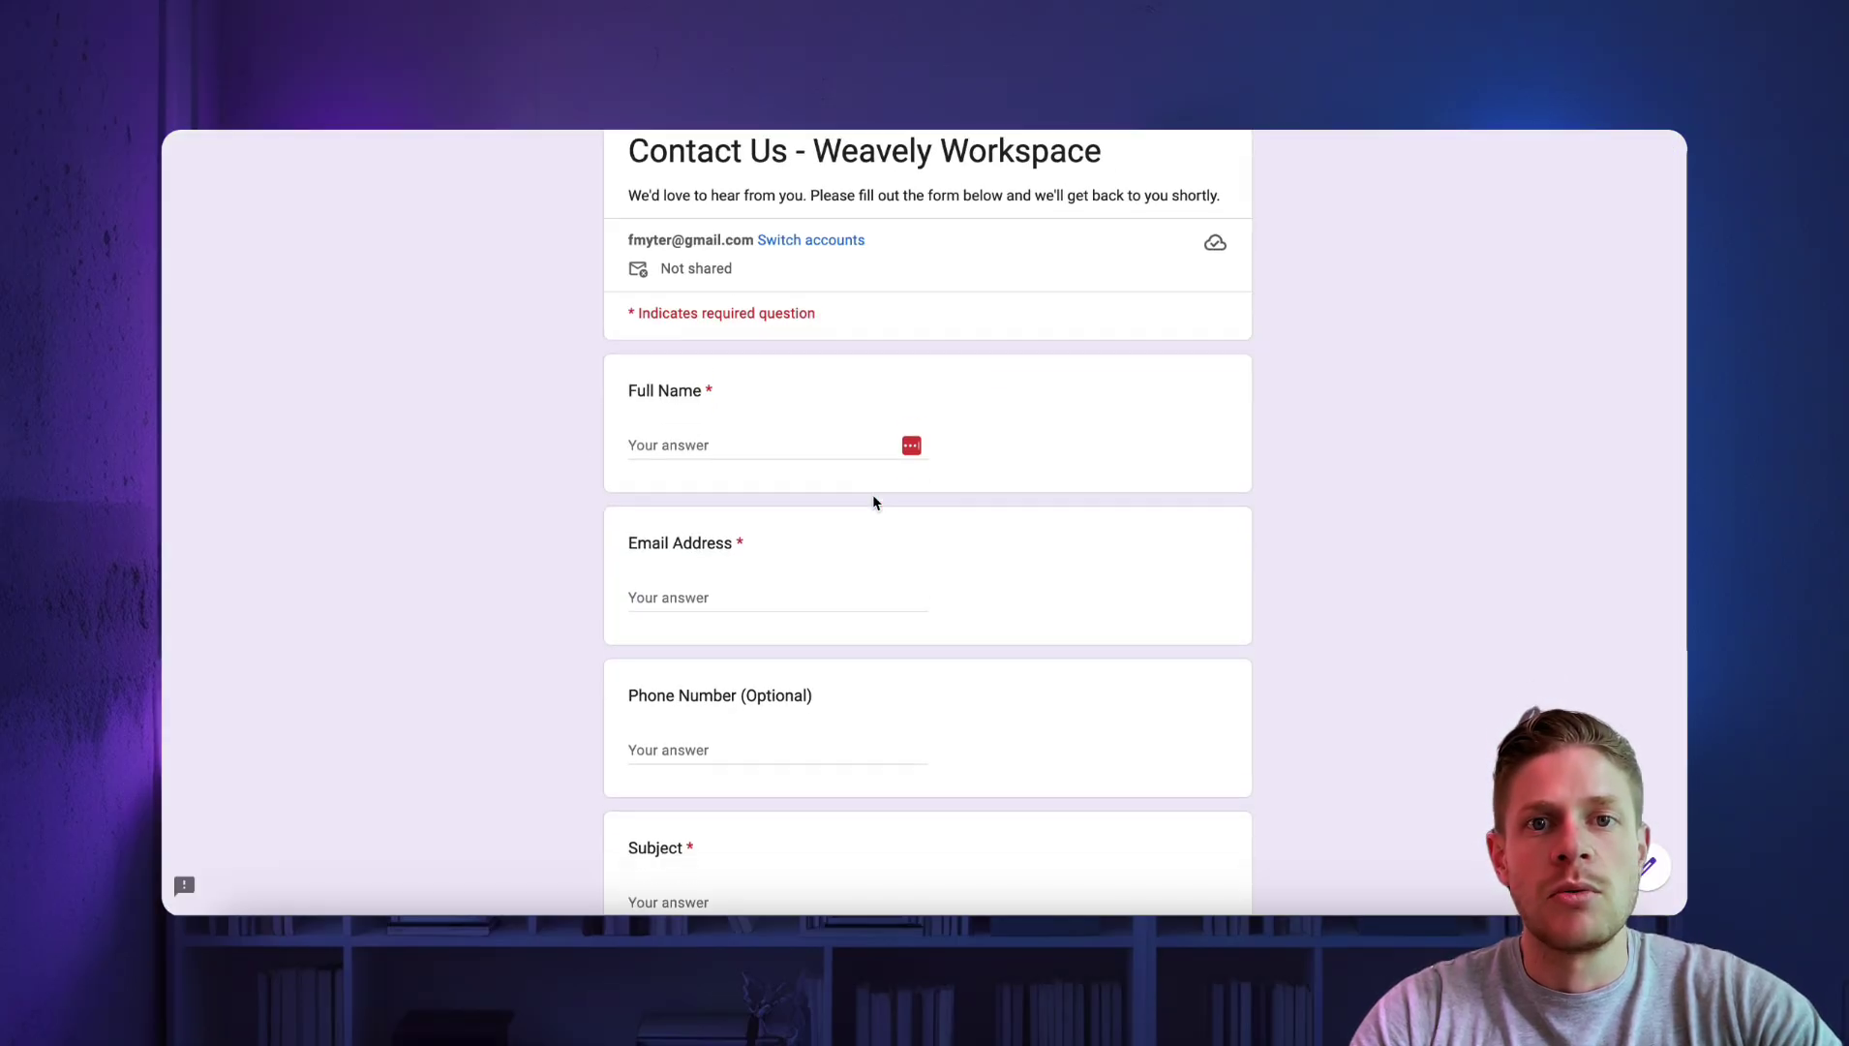
{"action": "scroll", "coordinate": [872, 502], "scroll_direction": "down", "scroll_amount": 2}
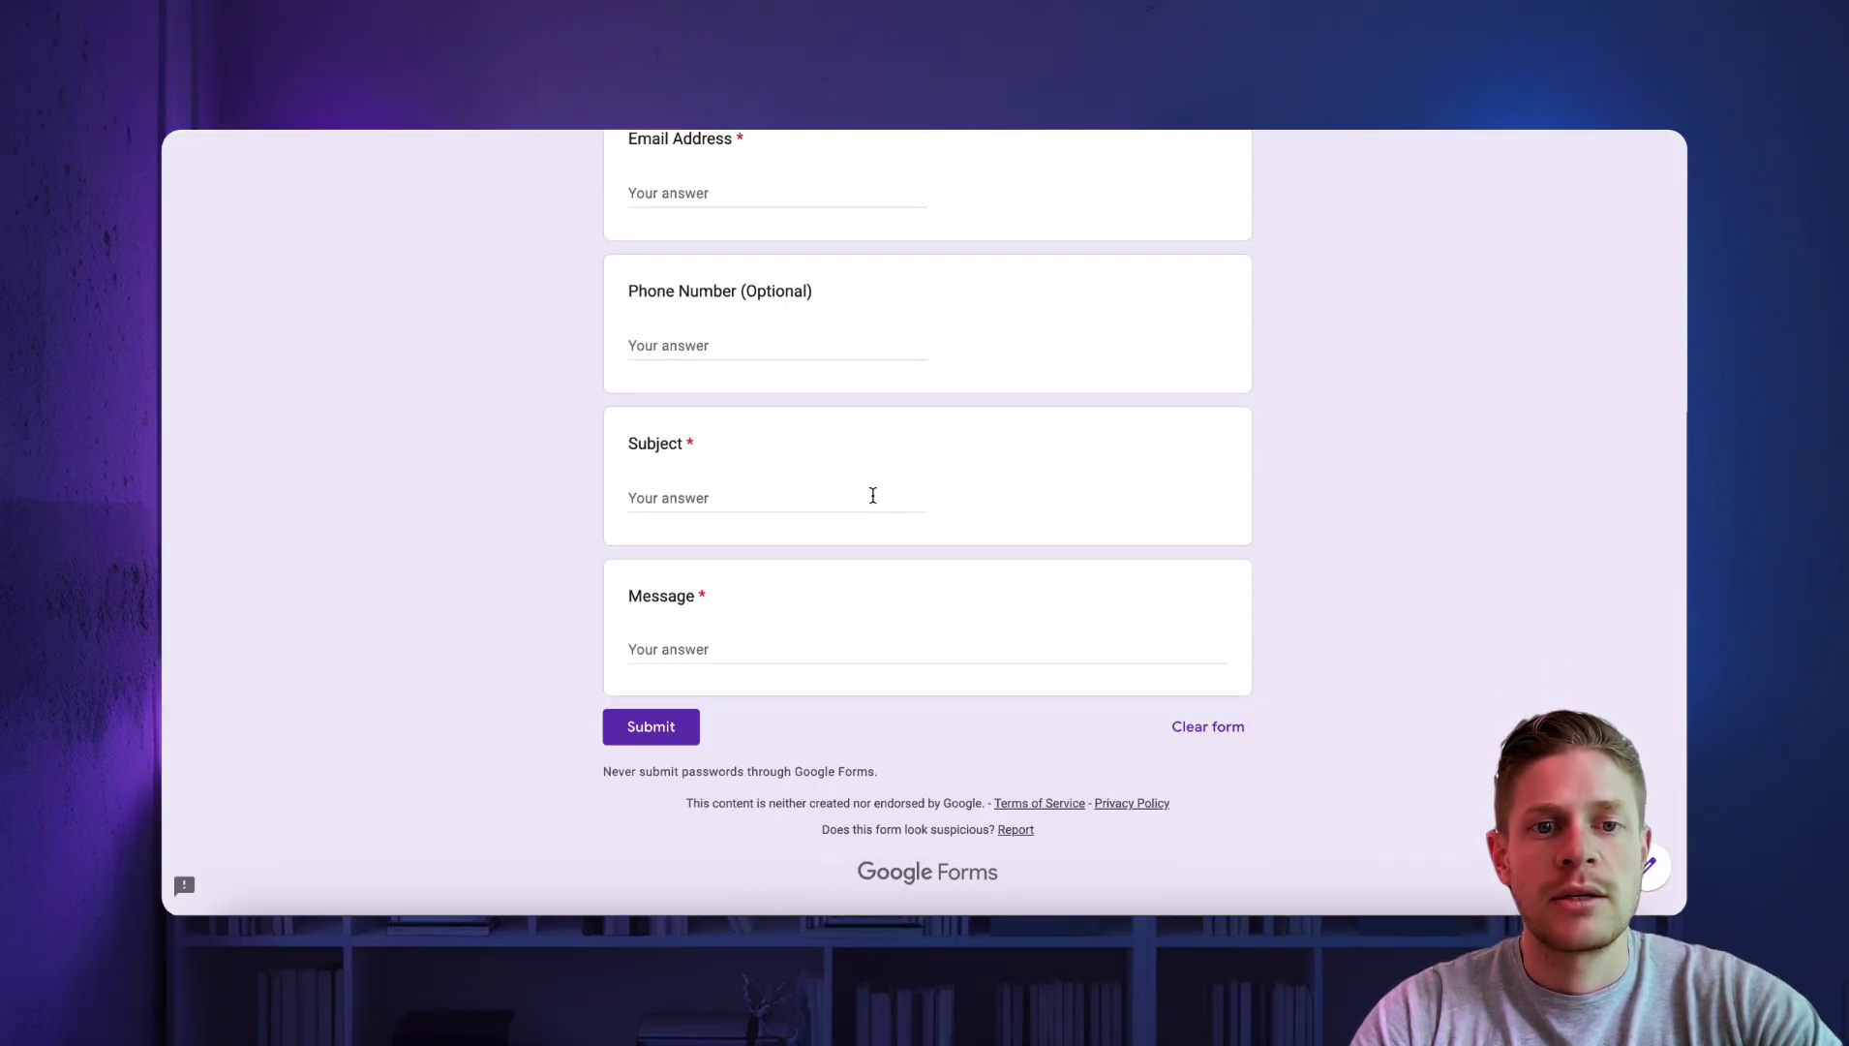
{"action": "scroll", "coordinate": [872, 503], "scroll_direction": "up", "scroll_amount": 5}
{"action": "scroll", "coordinate": [873, 500], "scroll_direction": "up", "scroll_amount": 1}
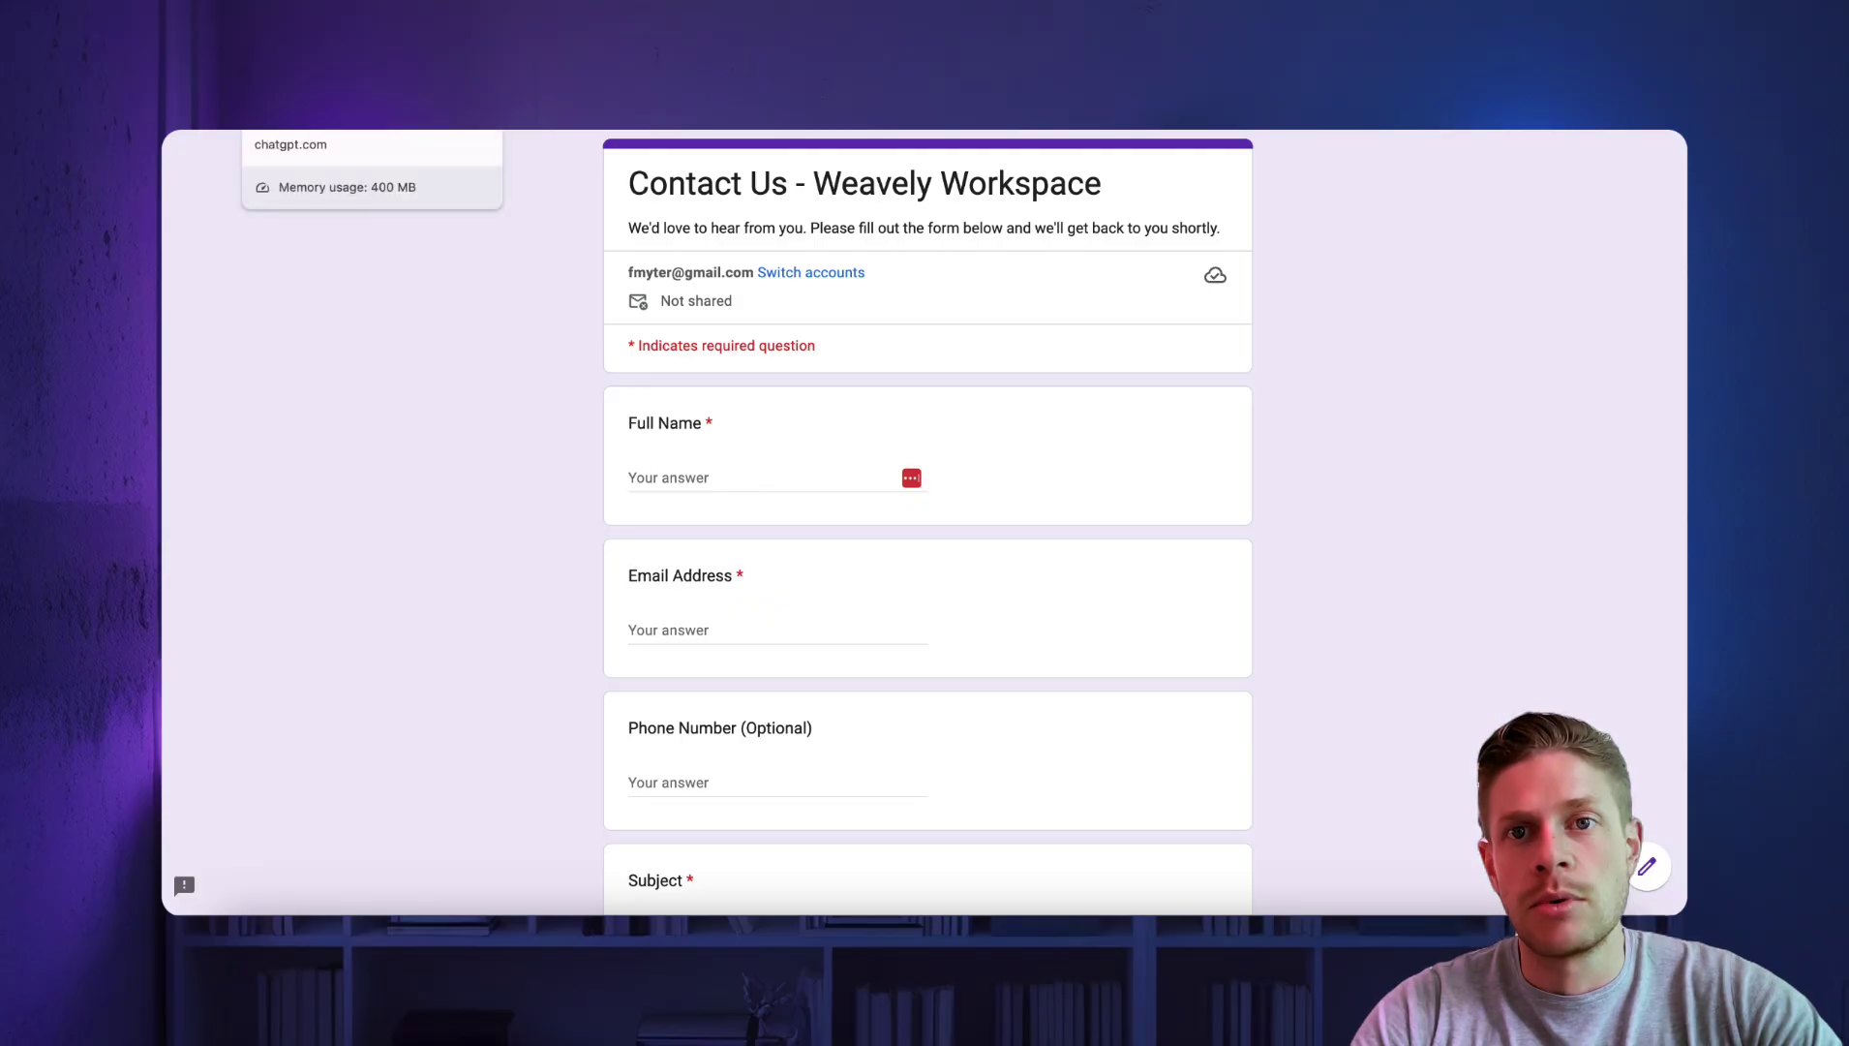
{"action": "scroll", "coordinate": [1148, 413], "scroll_direction": "up", "scroll_amount": 1}
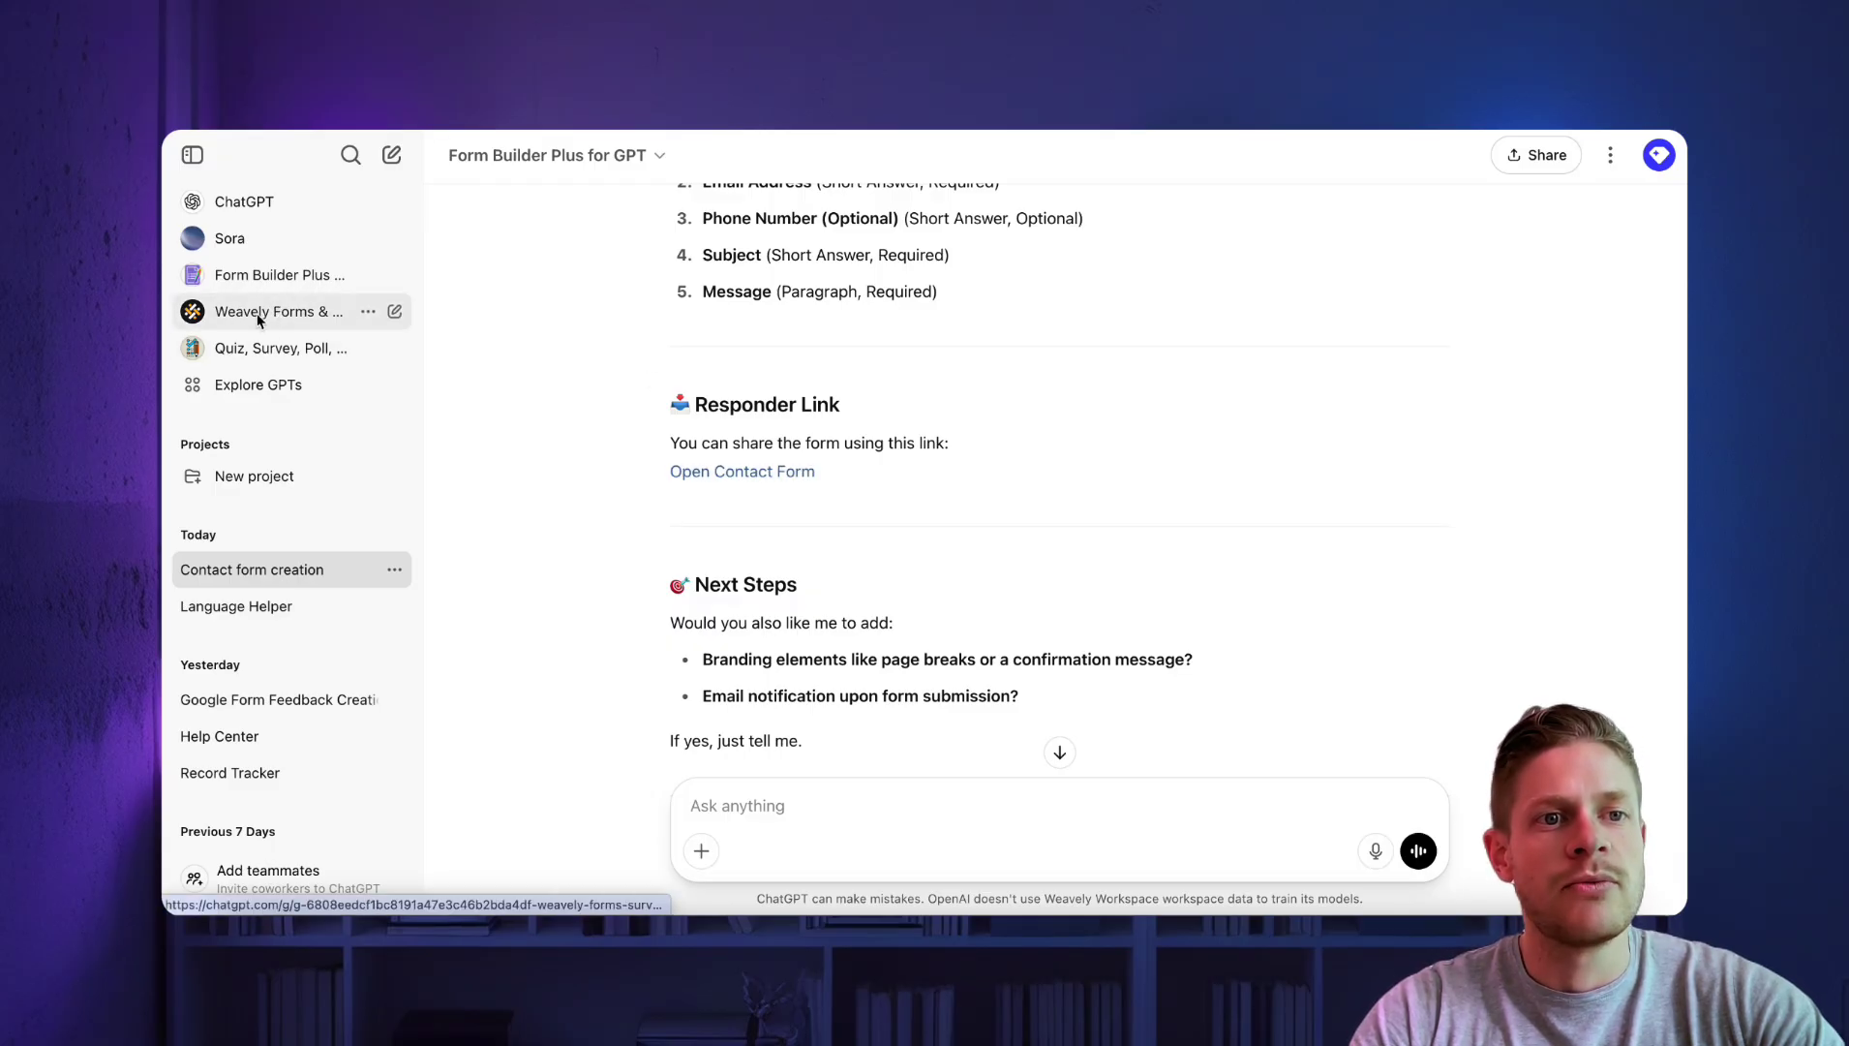
Ask the Weavely Forms & Surveys GPT 'I need a contact form for my website' and read its proposal
{"action": "left_click", "coordinate": [258, 315]}
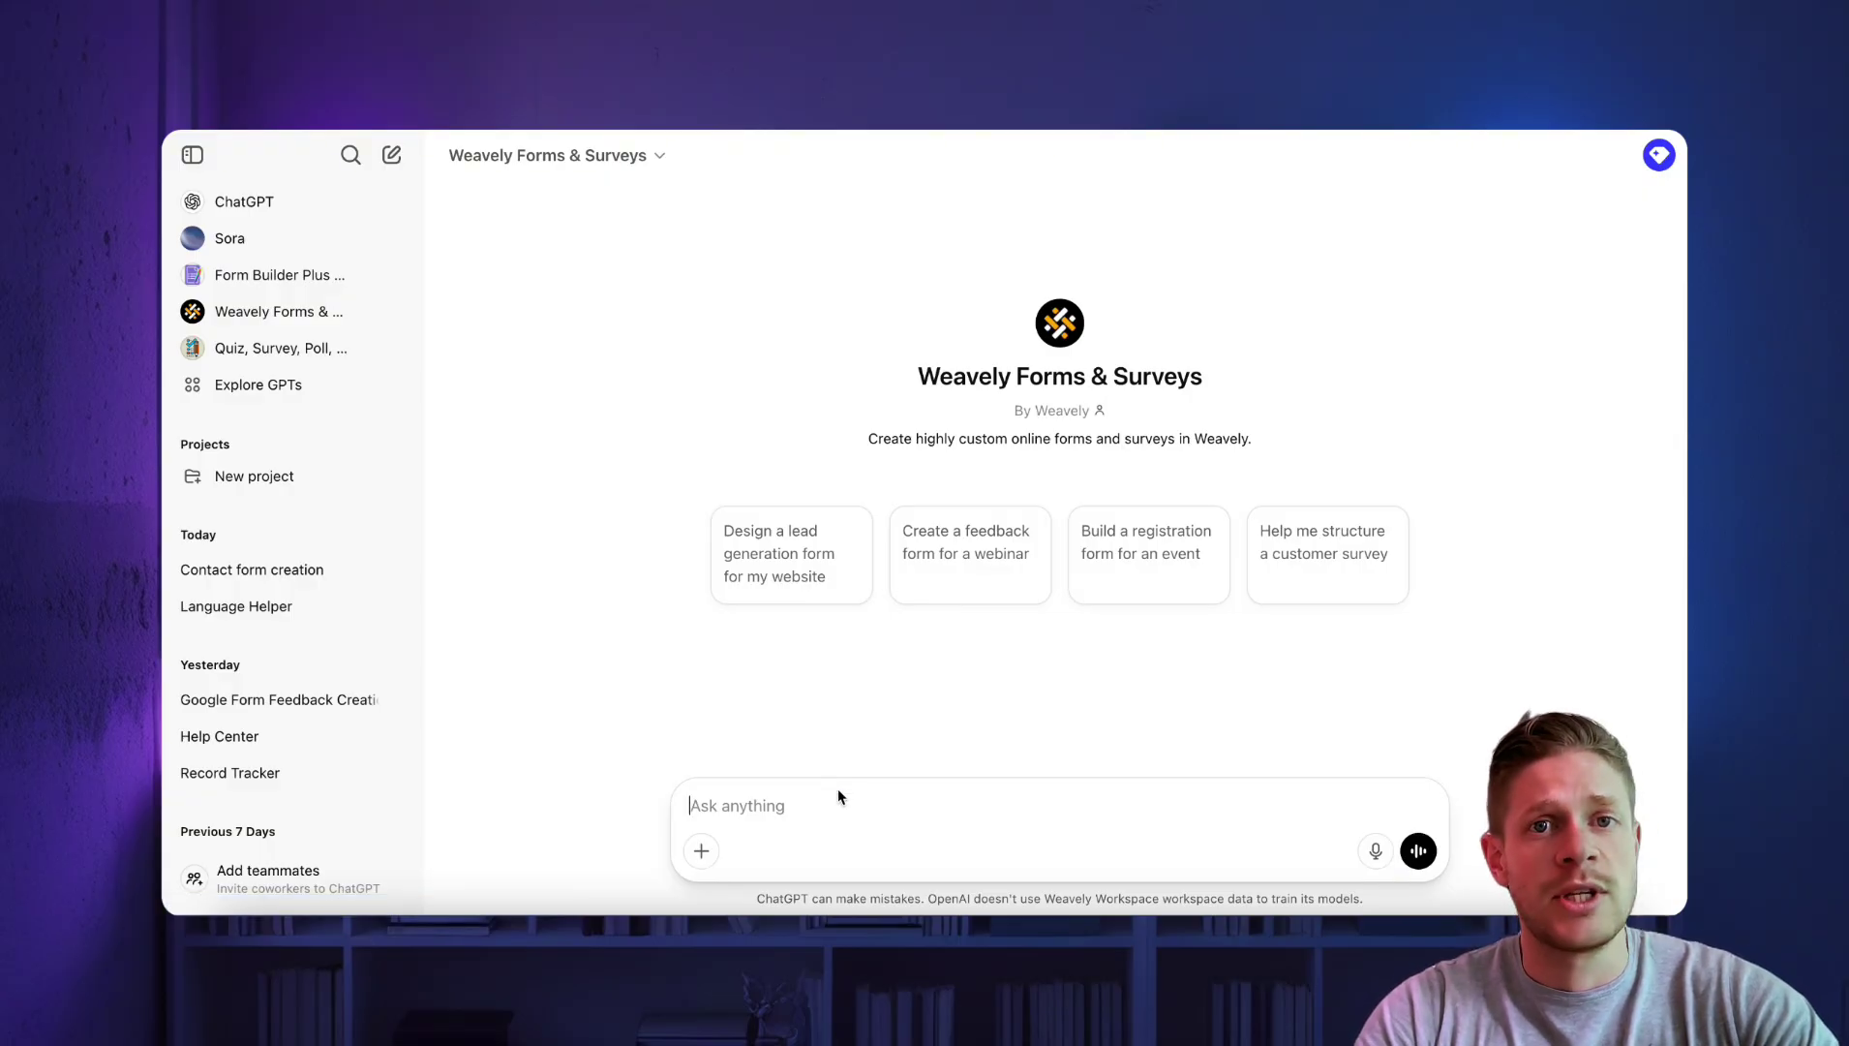
{"action": "type", "text": "I"}
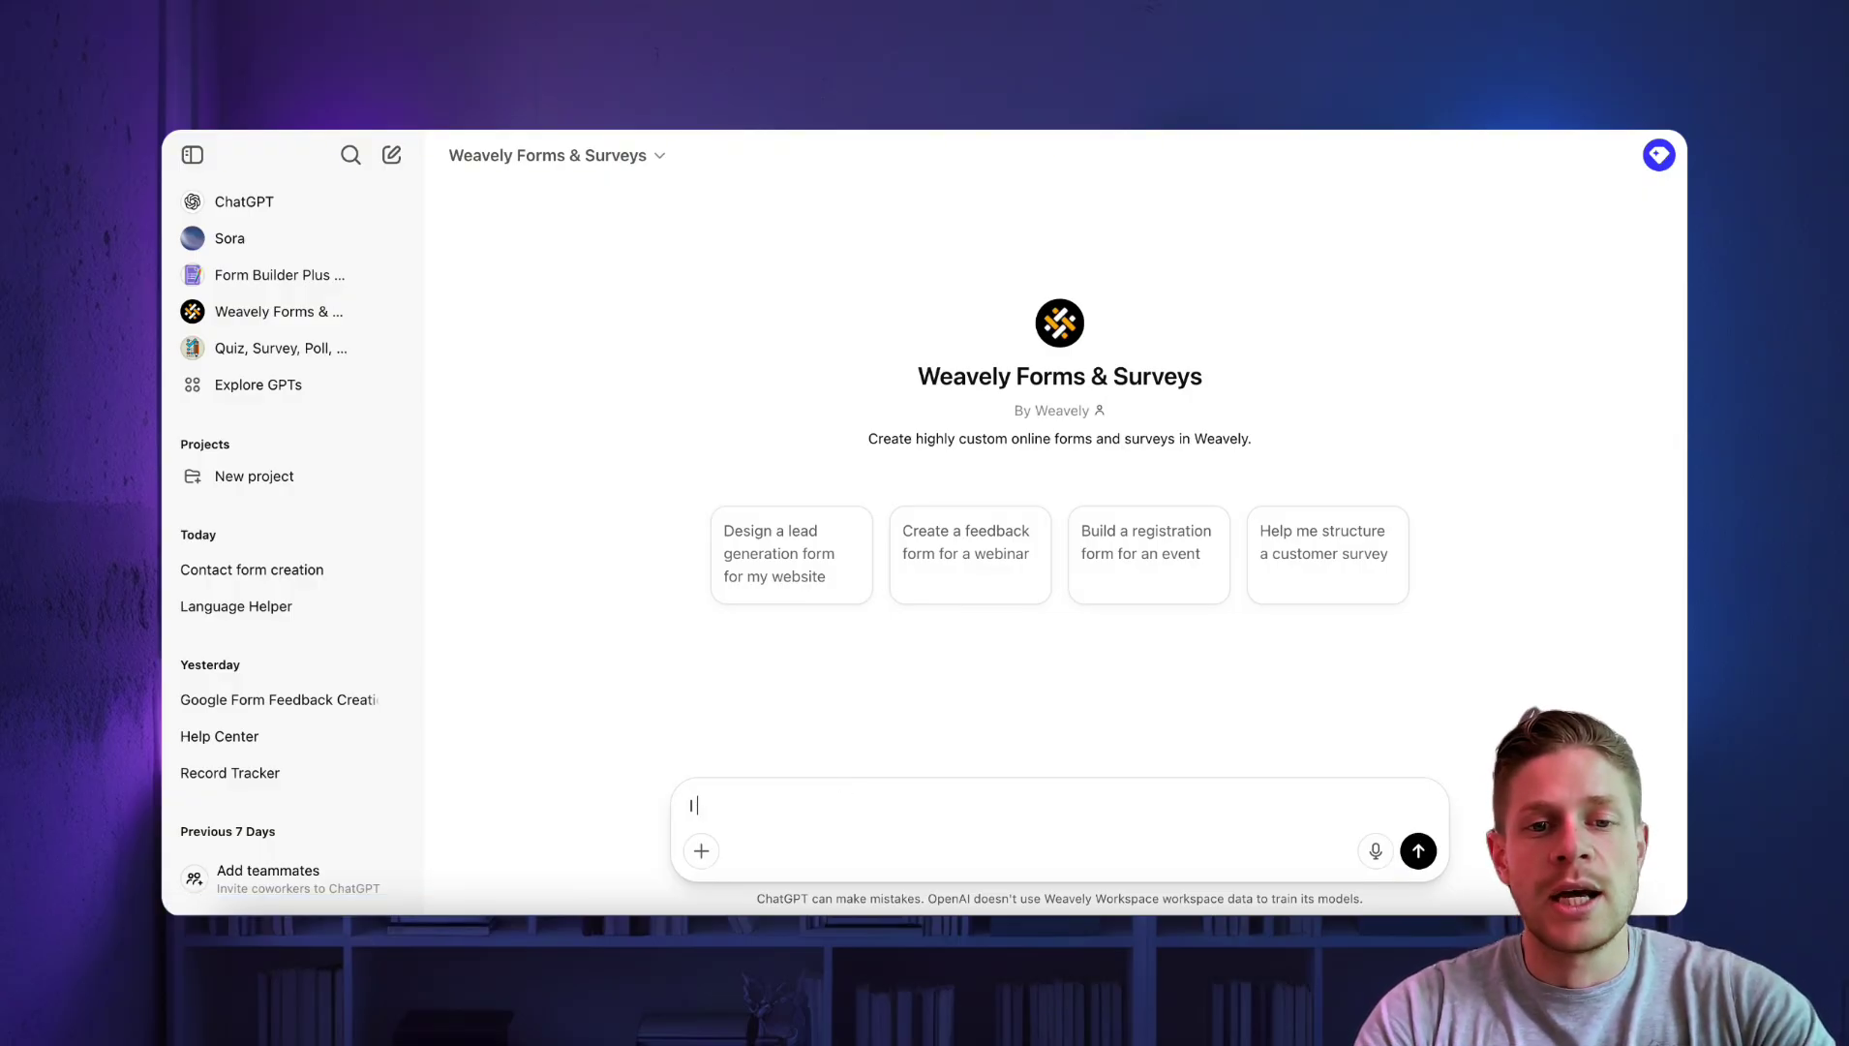
{"action": "type", "text": " need a contact "}
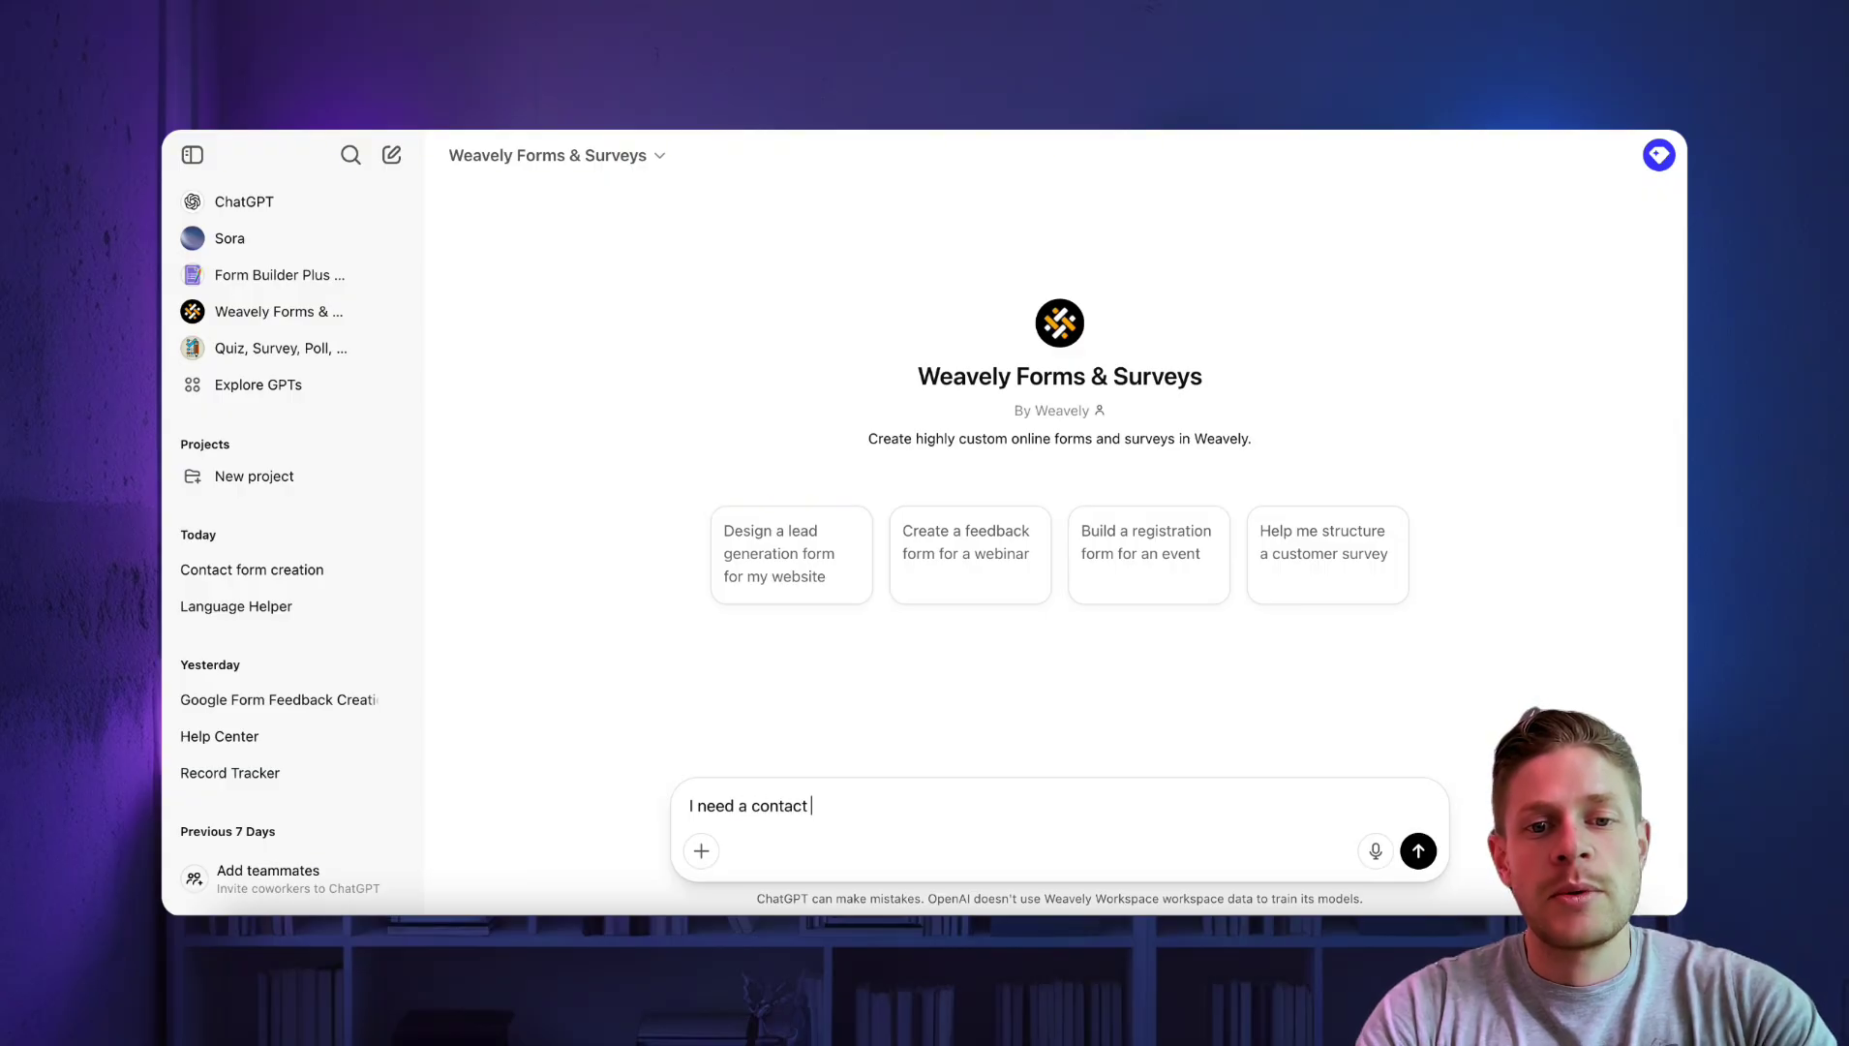
{"action": "type", "text": "form for my w"}
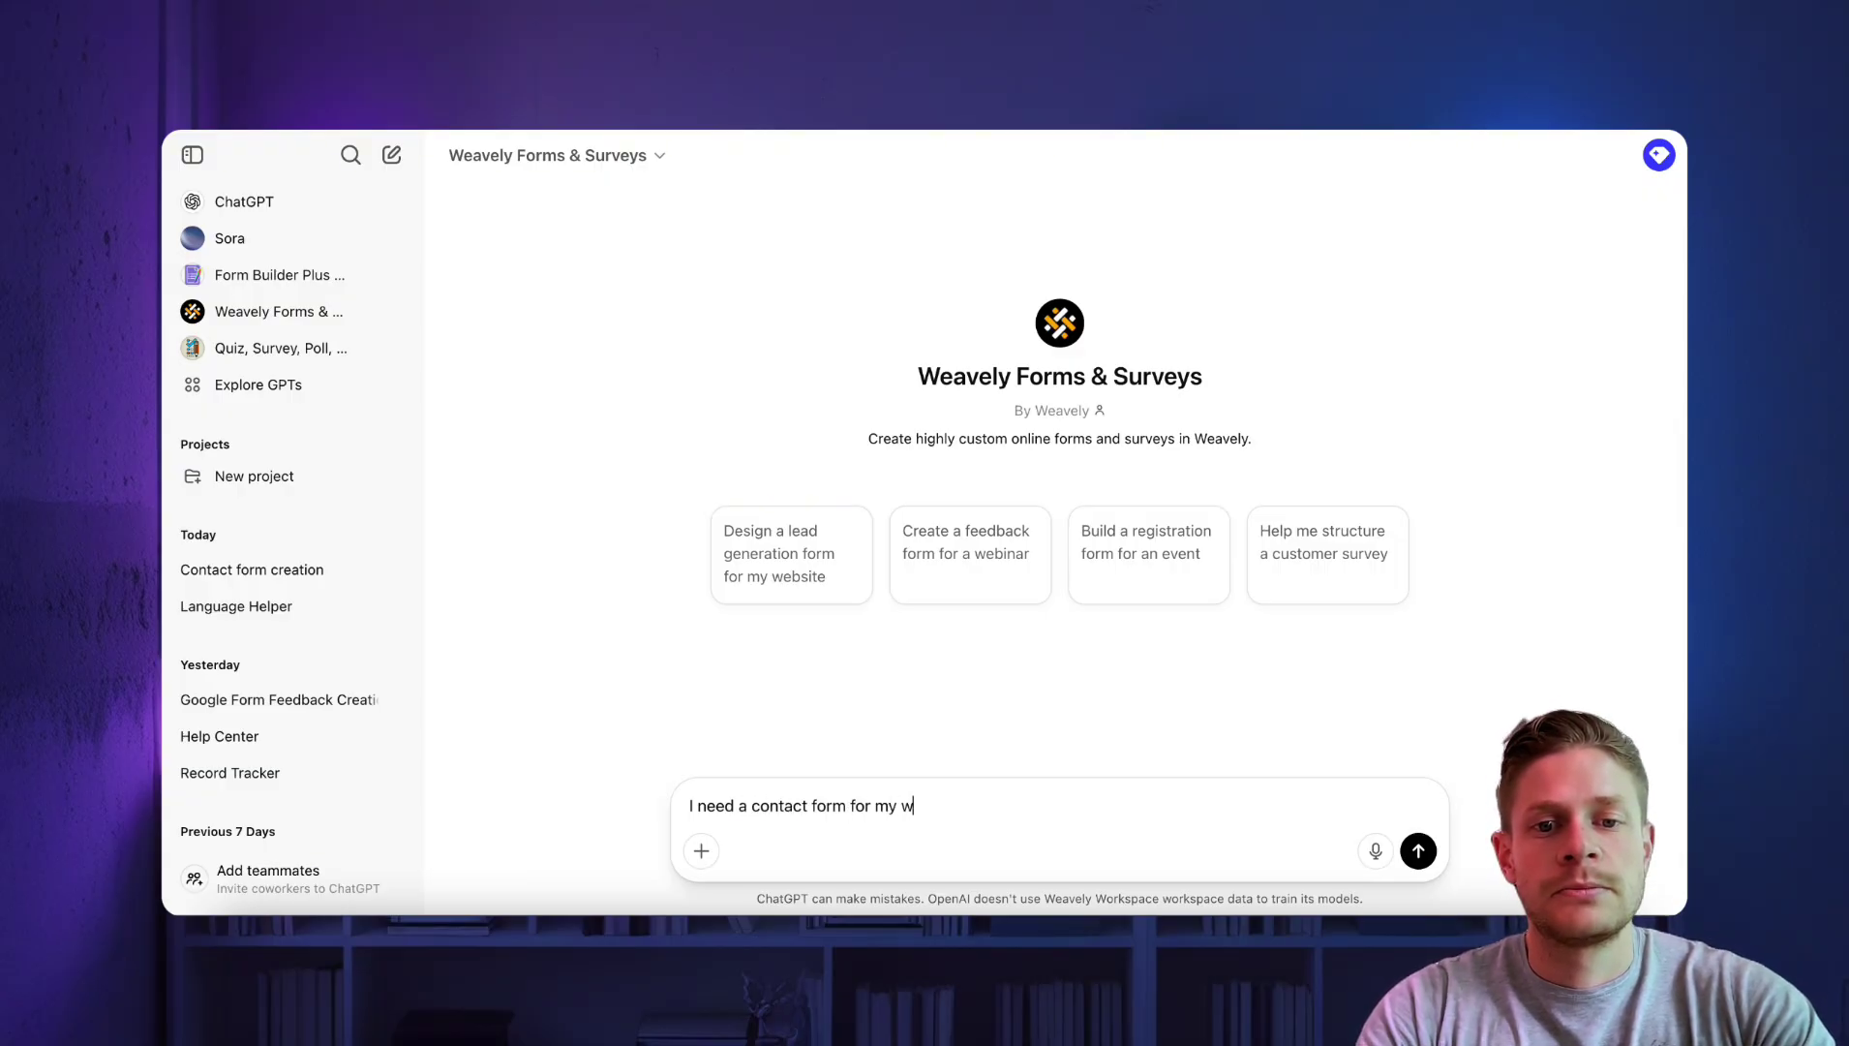
{"action": "type", "text": "ebsite"}
{"action": "key", "text": "Return"}
{"action": "scroll", "coordinate": [1009, 645], "scroll_direction": "down", "scroll_amount": 3}
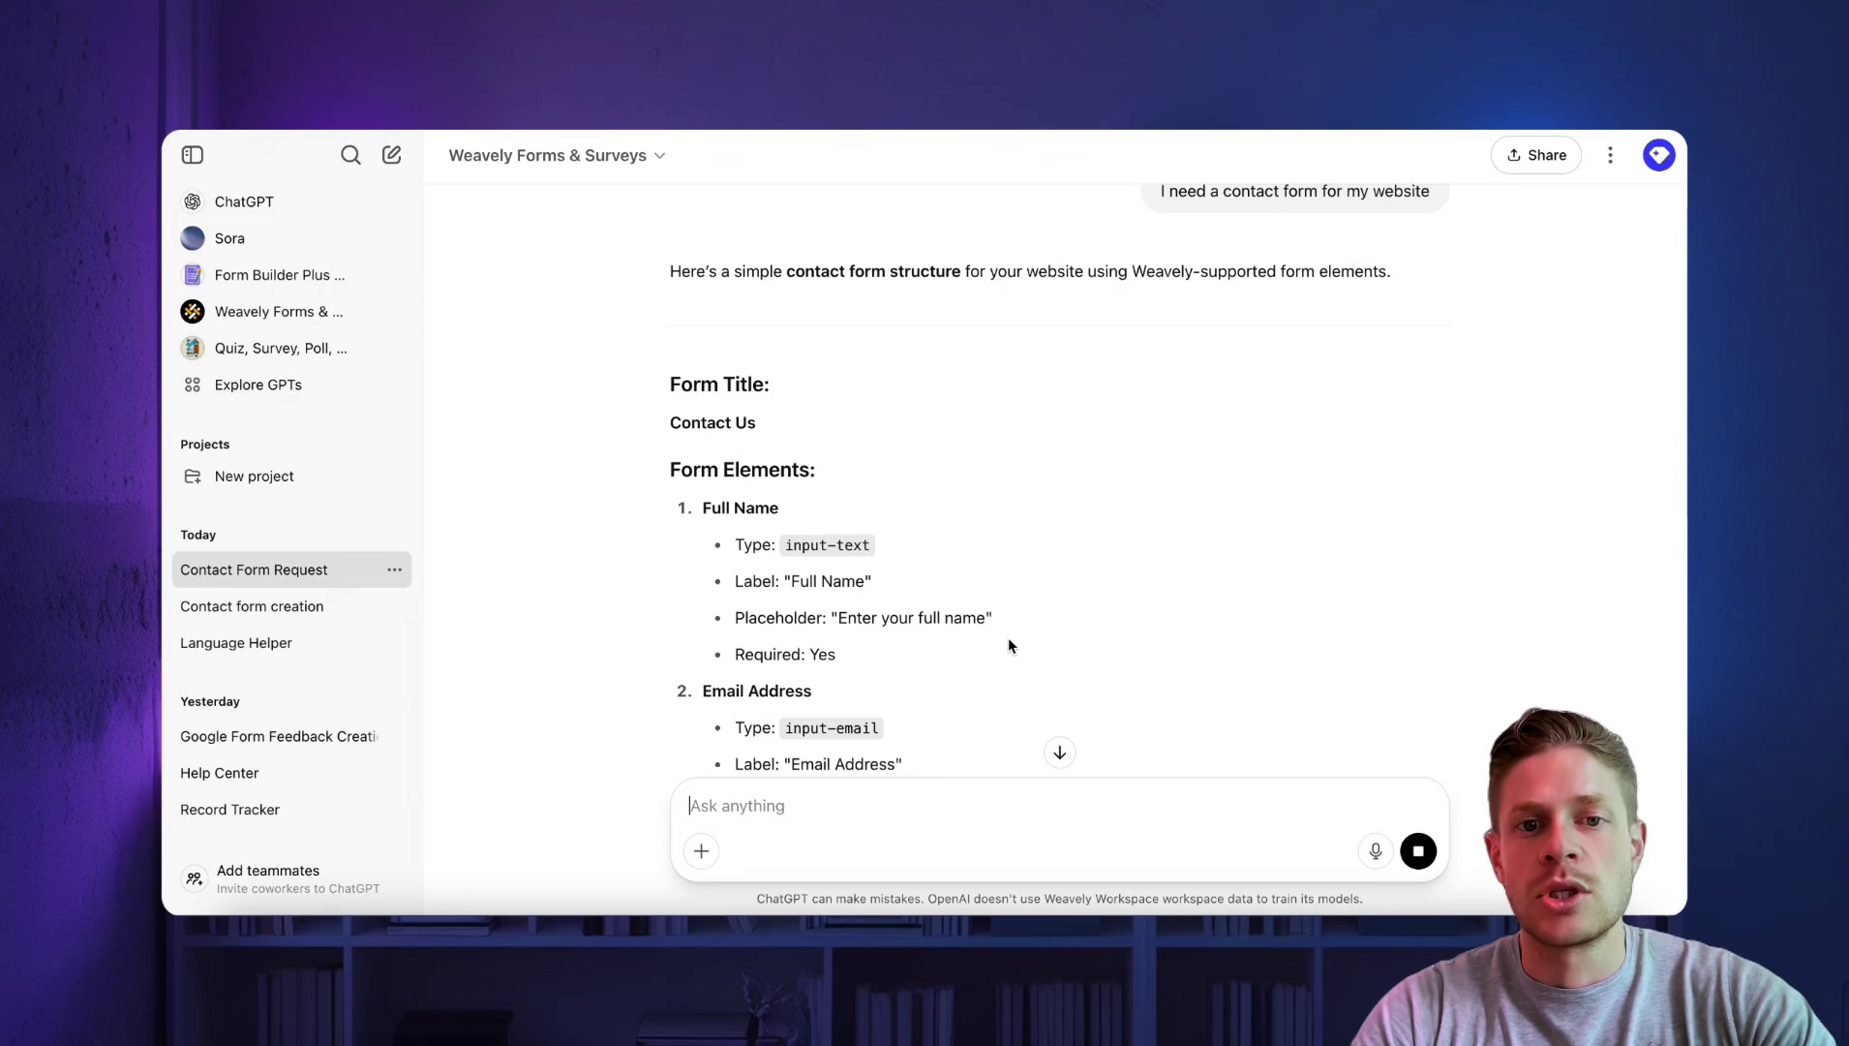
{"action": "scroll", "coordinate": [1009, 637], "scroll_direction": "down", "scroll_amount": 4}
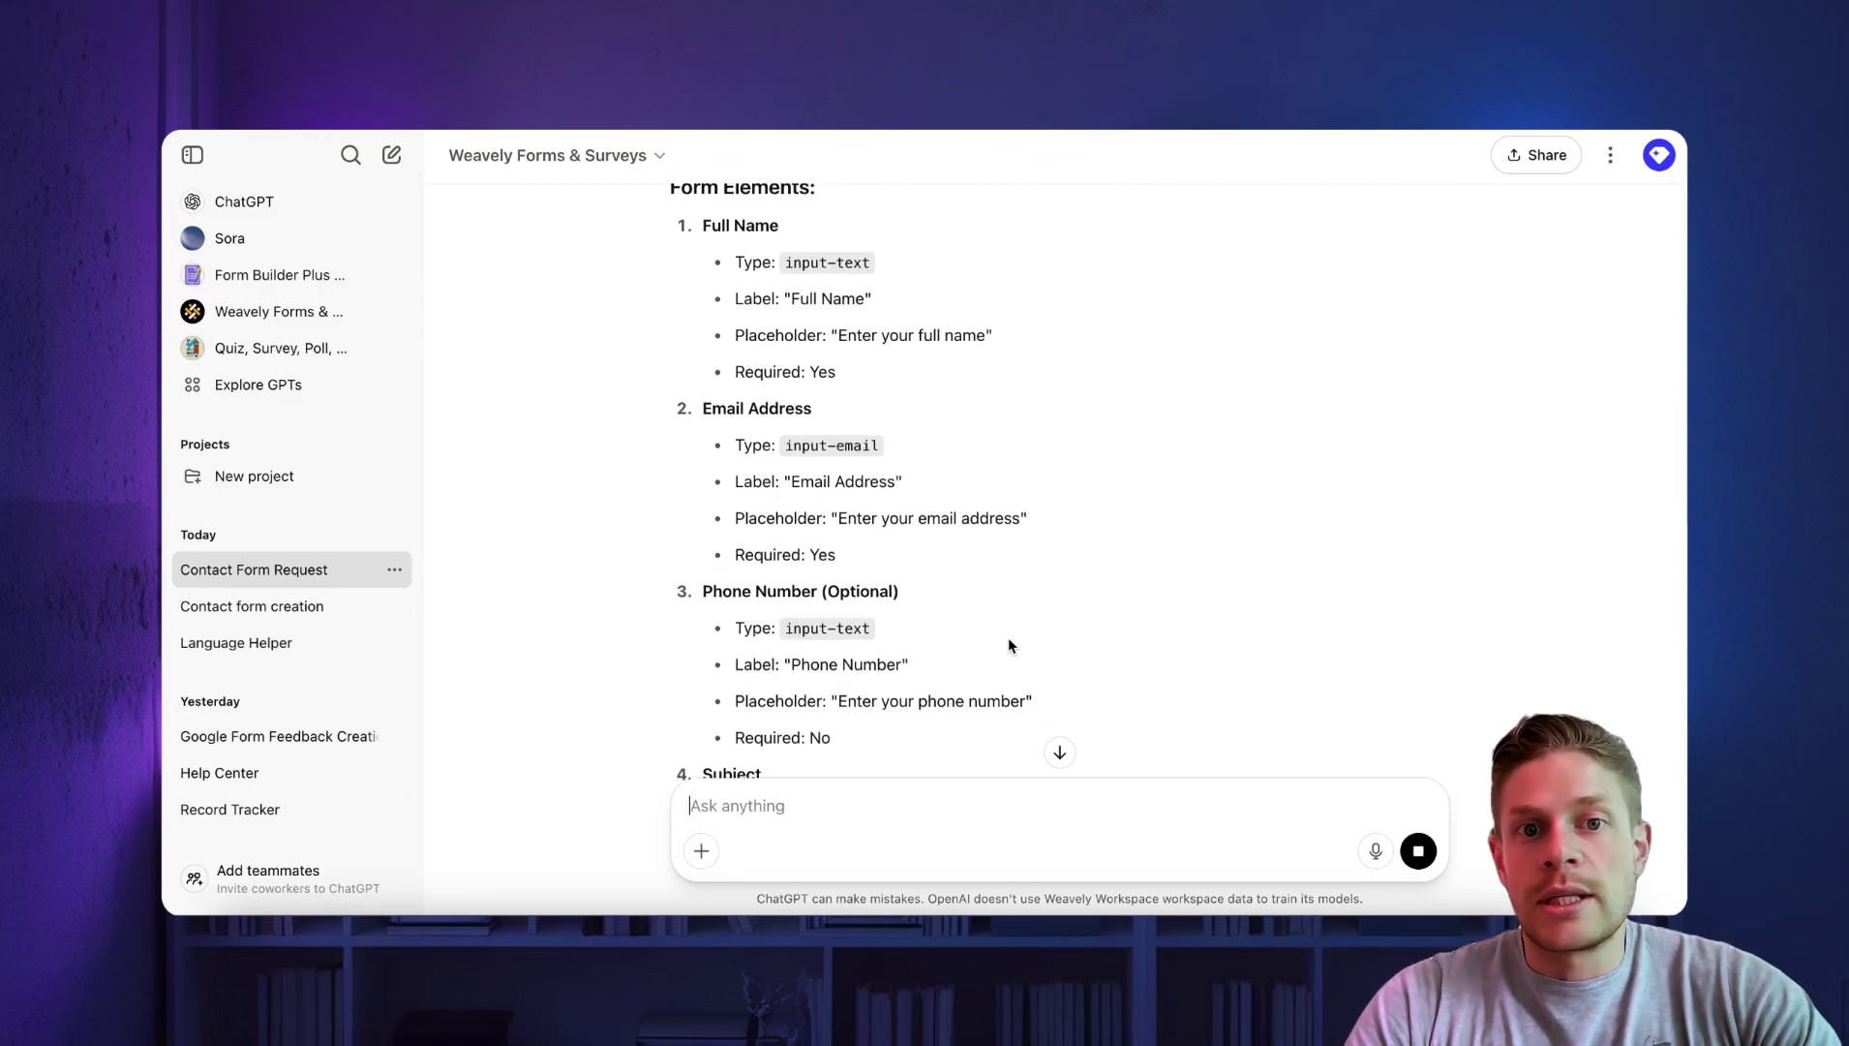
{"action": "scroll", "coordinate": [937, 512], "scroll_direction": "down", "scroll_amount": 5}
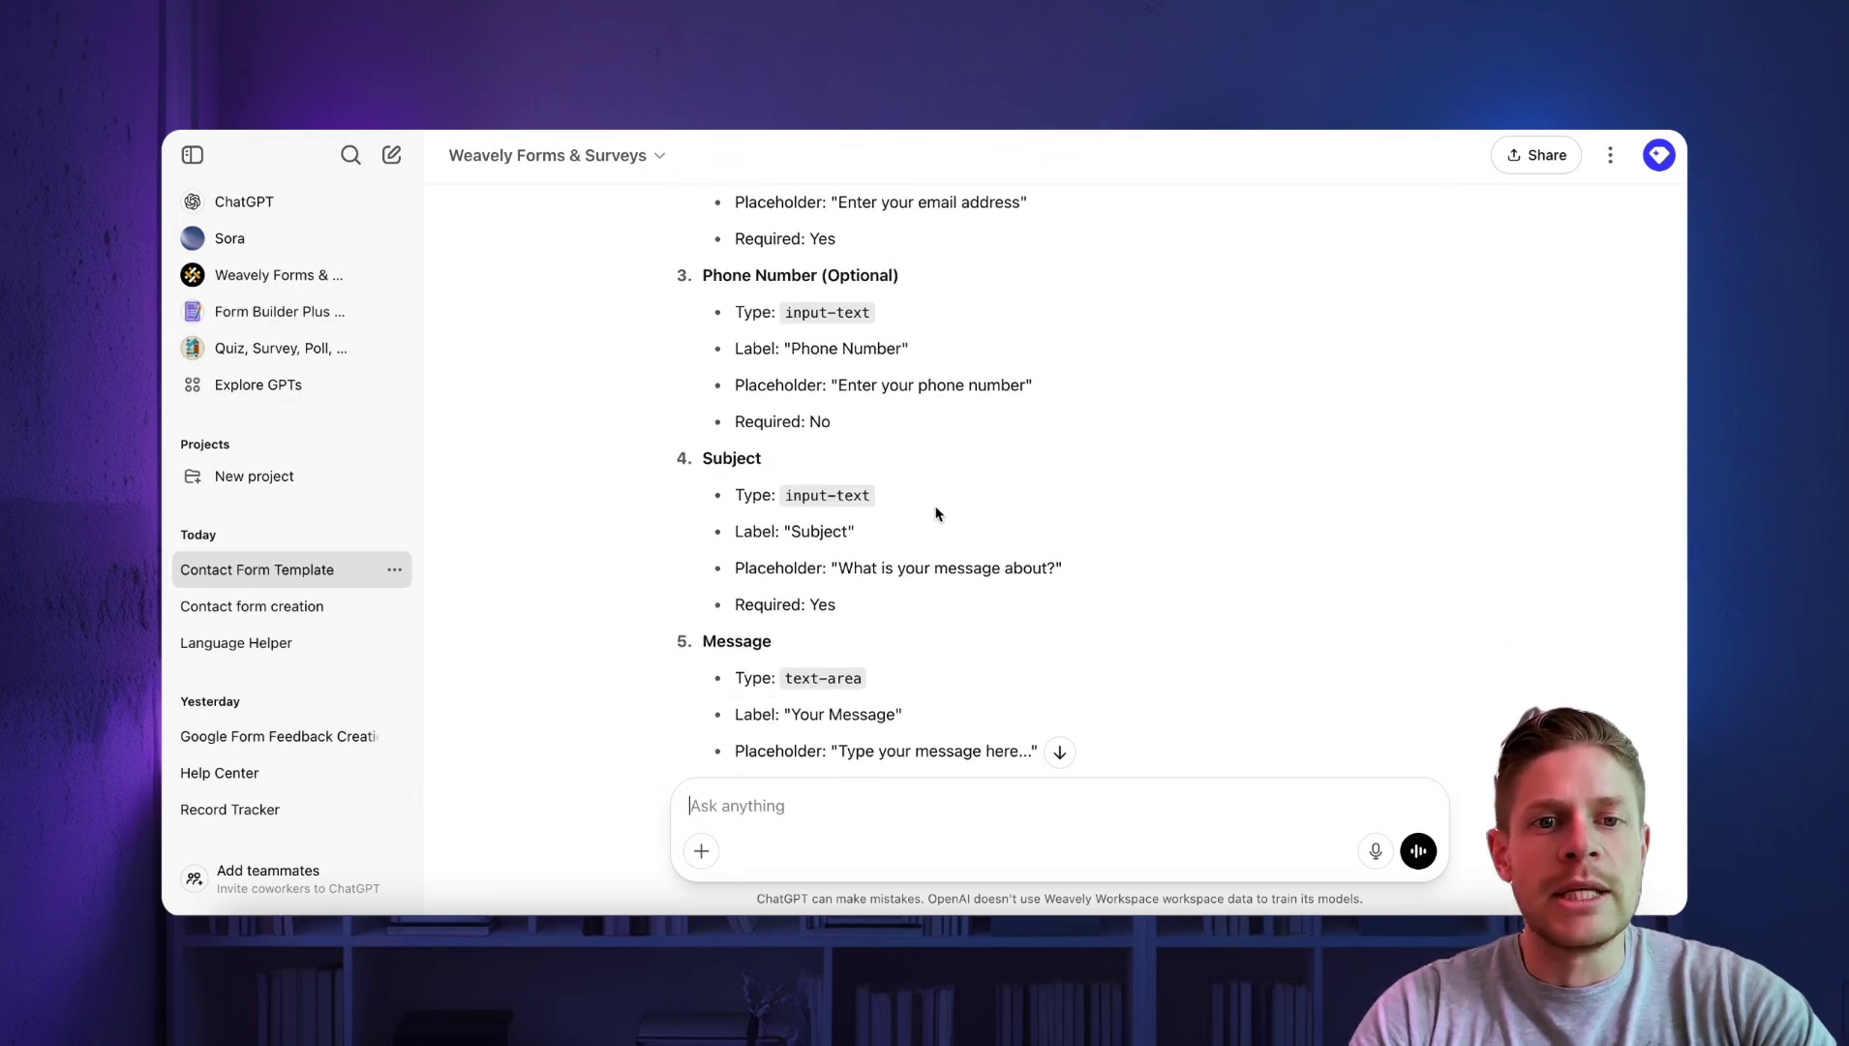
{"action": "scroll", "coordinate": [937, 513], "scroll_direction": "down", "scroll_amount": 3}
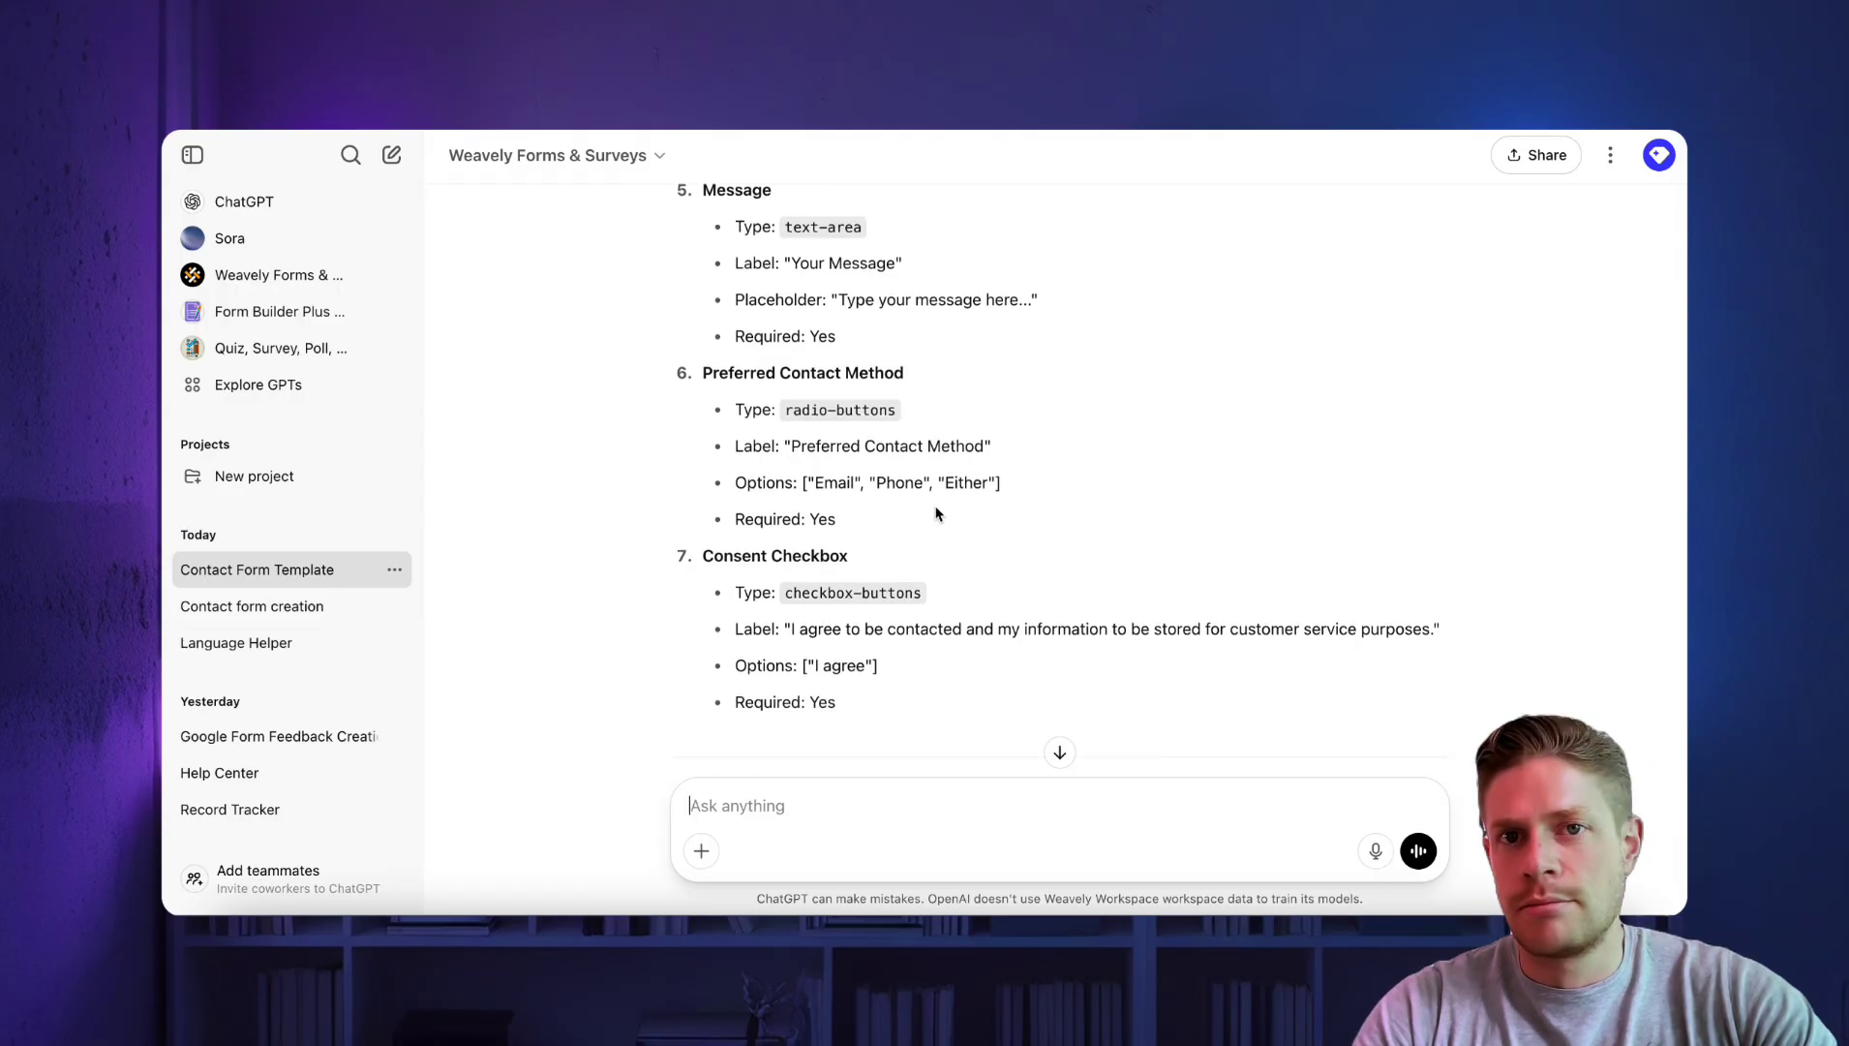
{"action": "scroll", "coordinate": [938, 514], "scroll_direction": "down", "scroll_amount": 3}
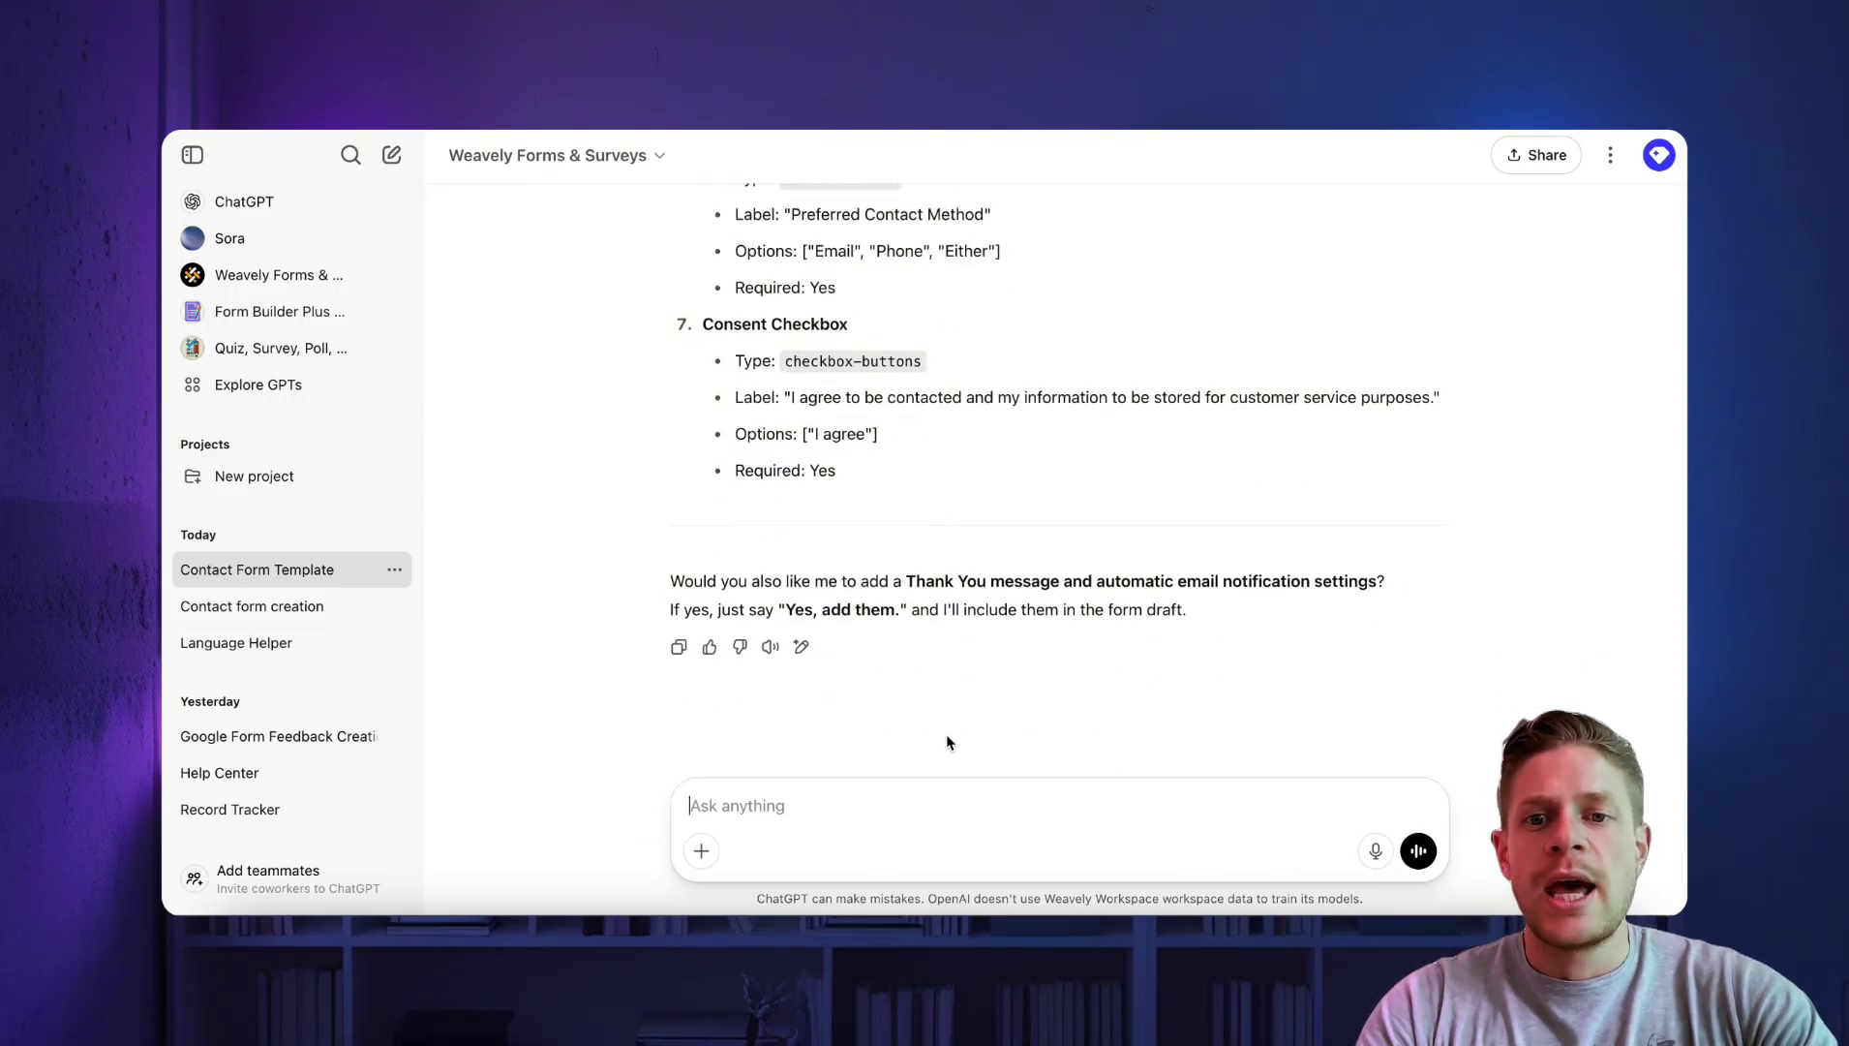
Reply 'Ok build it' and confirm the api.weavely.ai connection
{"action": "type", "text": "Ok build it"}
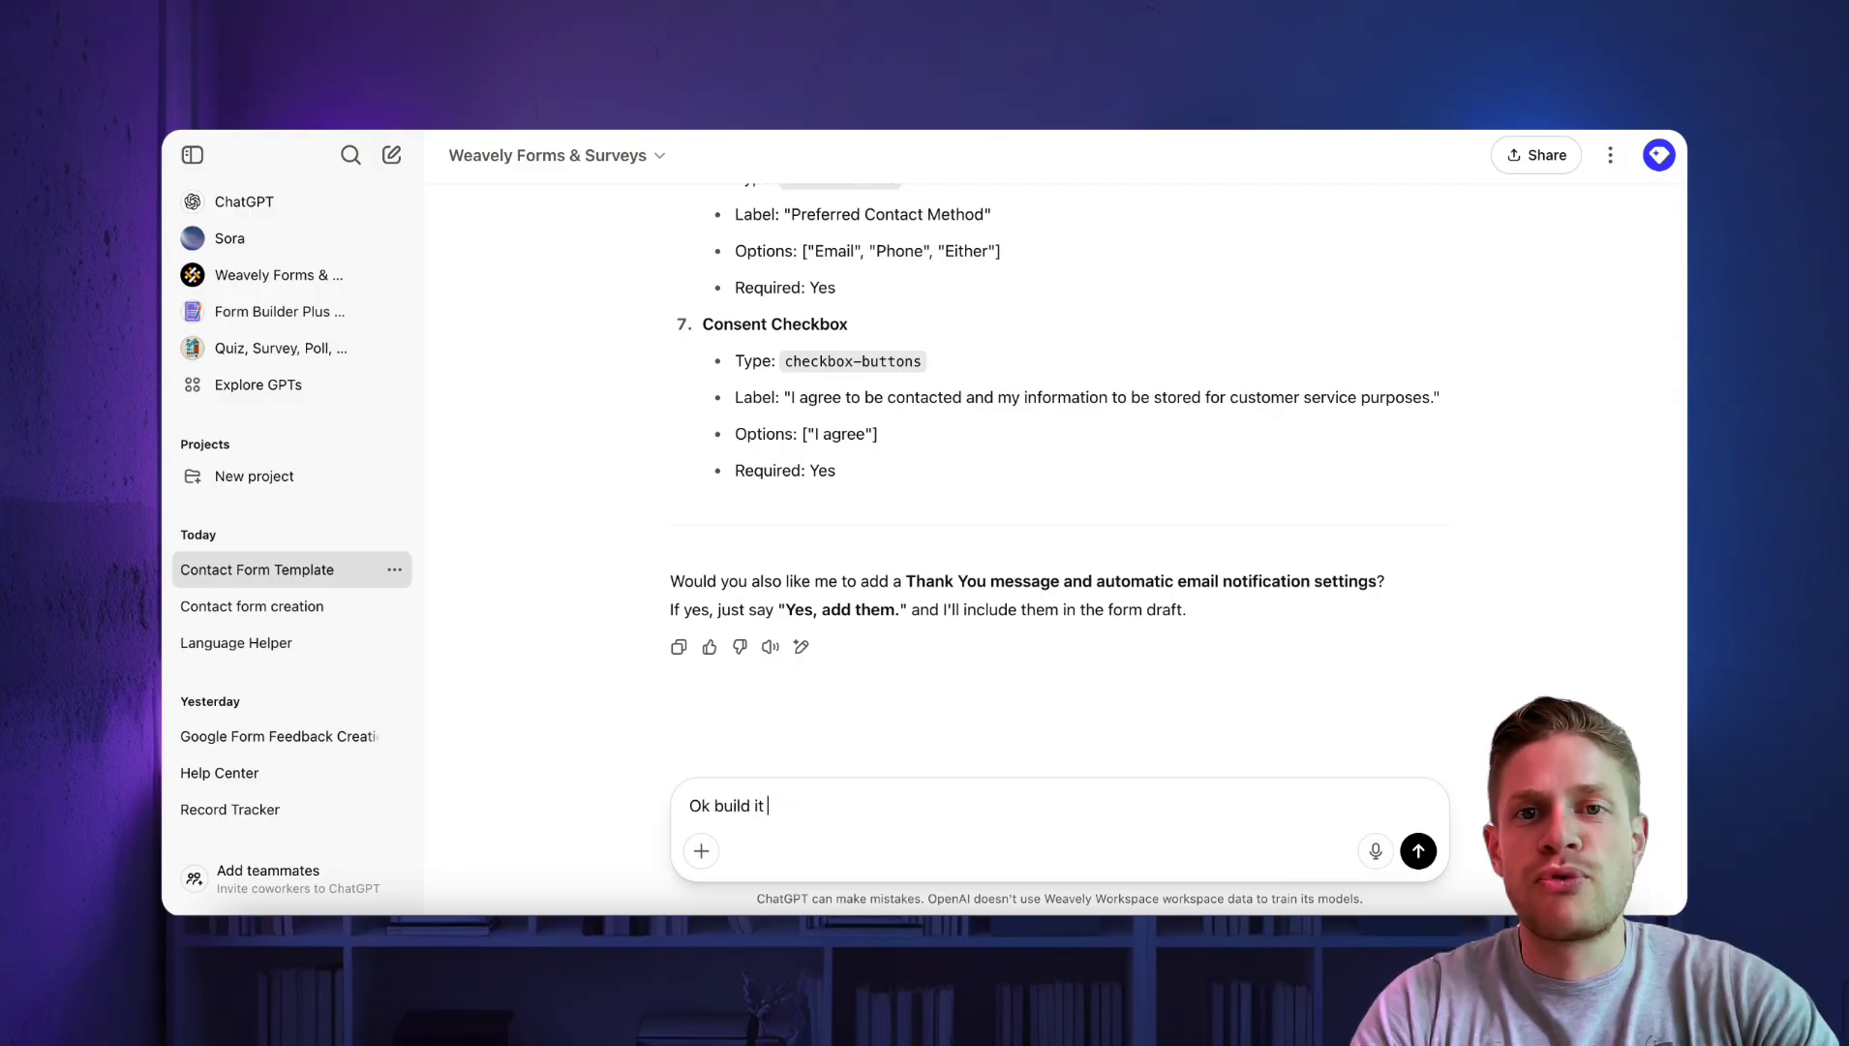
{"action": "key", "text": "Return"}
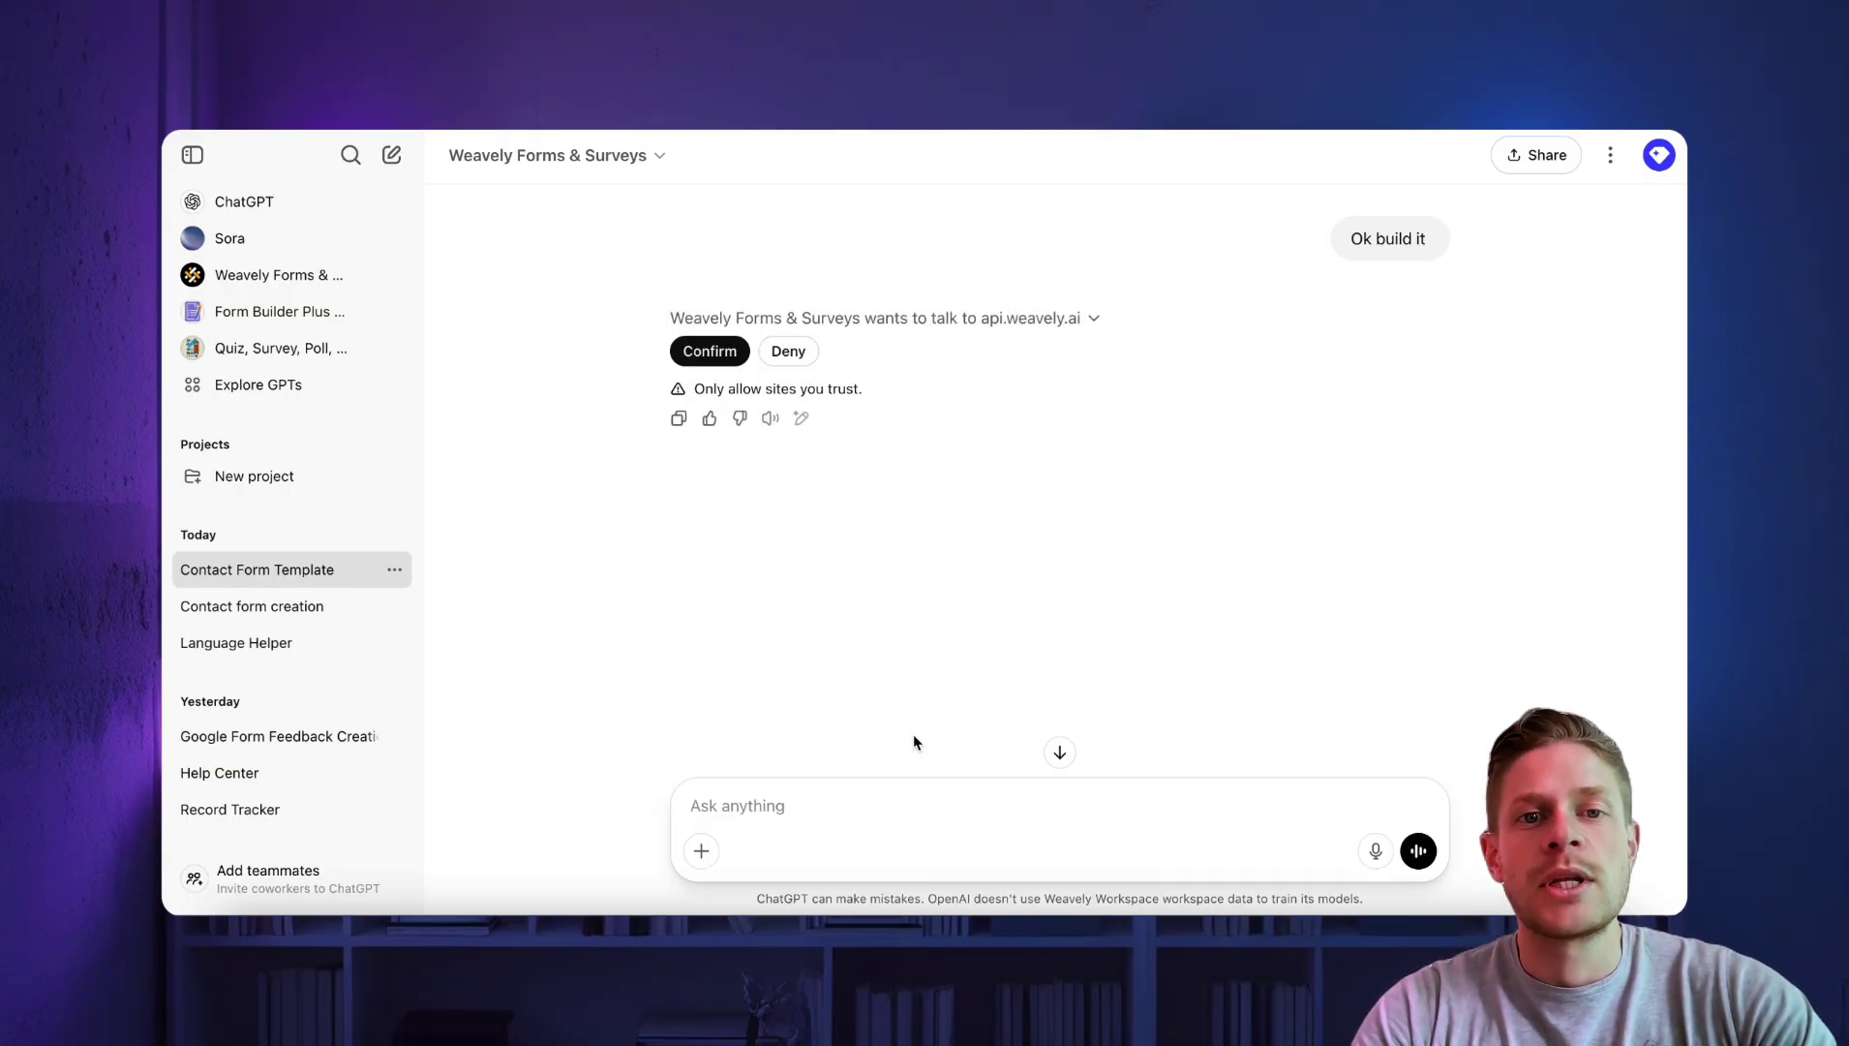
{"action": "left_click", "coordinate": [730, 351]}
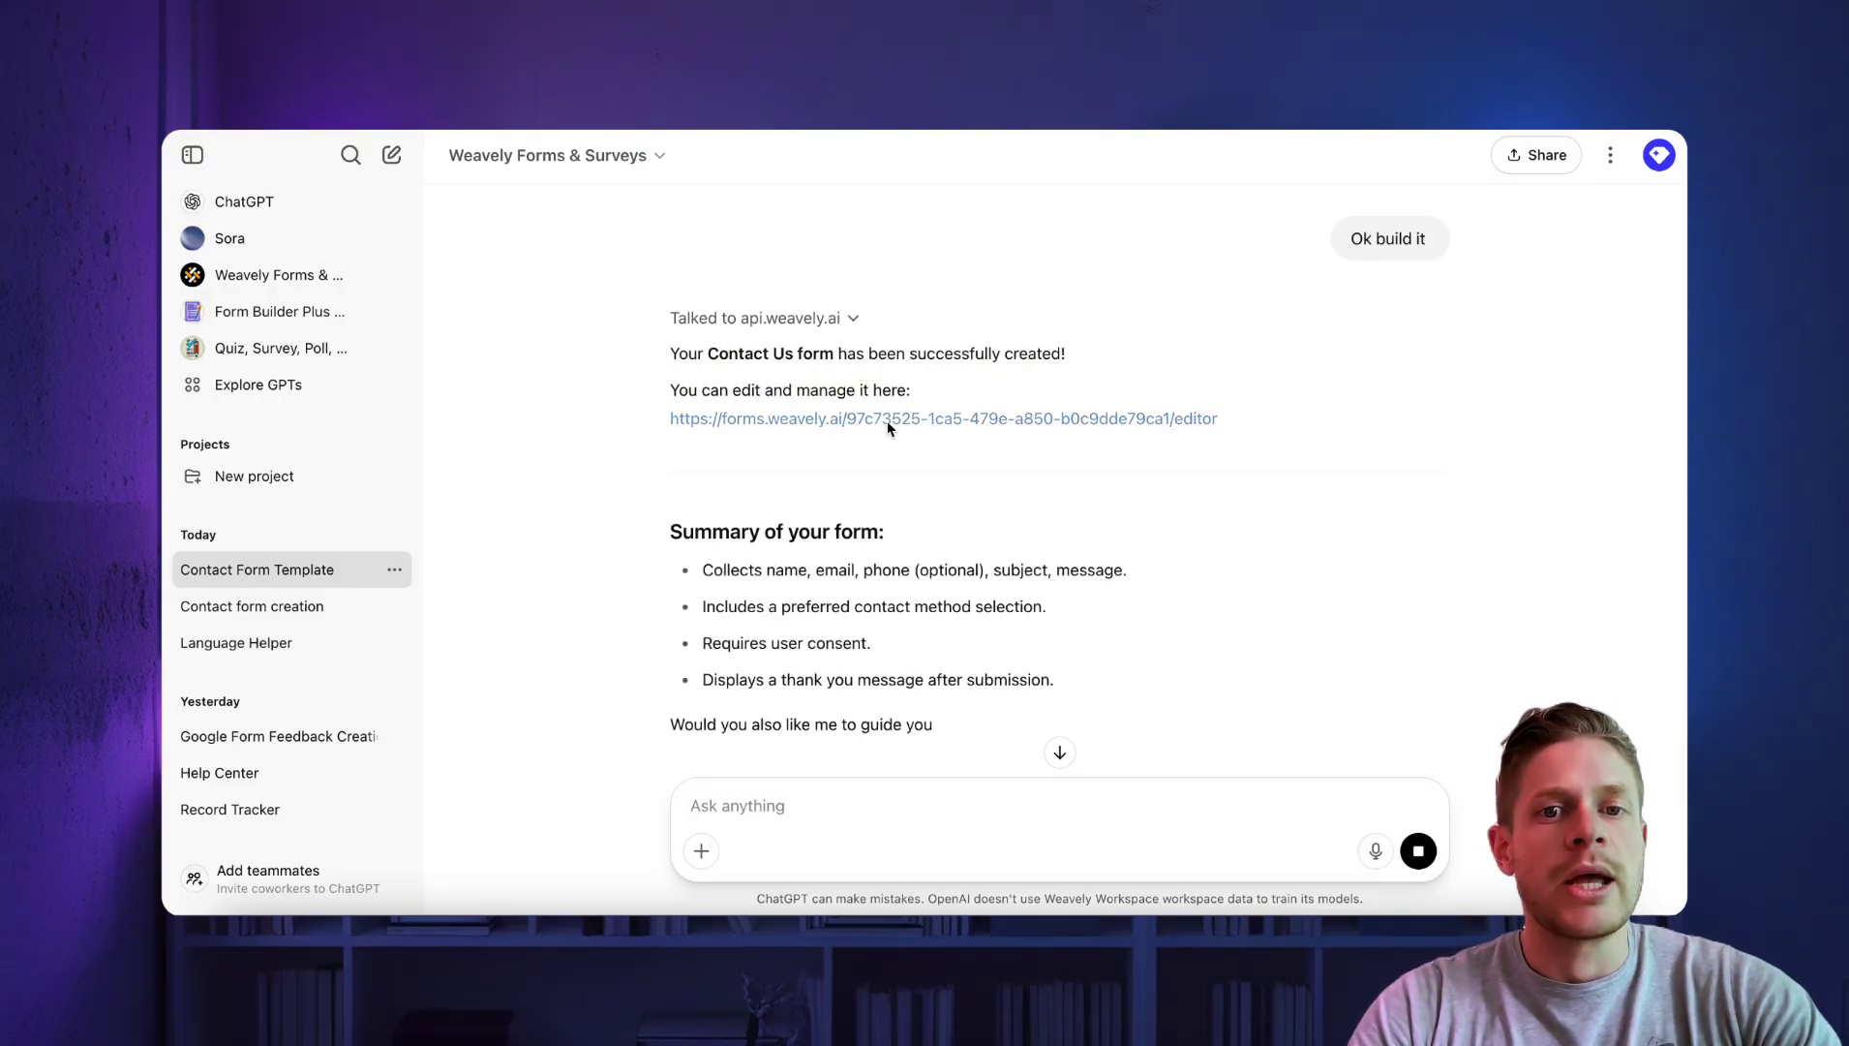
Open the forms.weavely.ai editor link, check Integrations and Logic, then return to the Edit view
{"action": "left_click", "coordinate": [887, 423]}
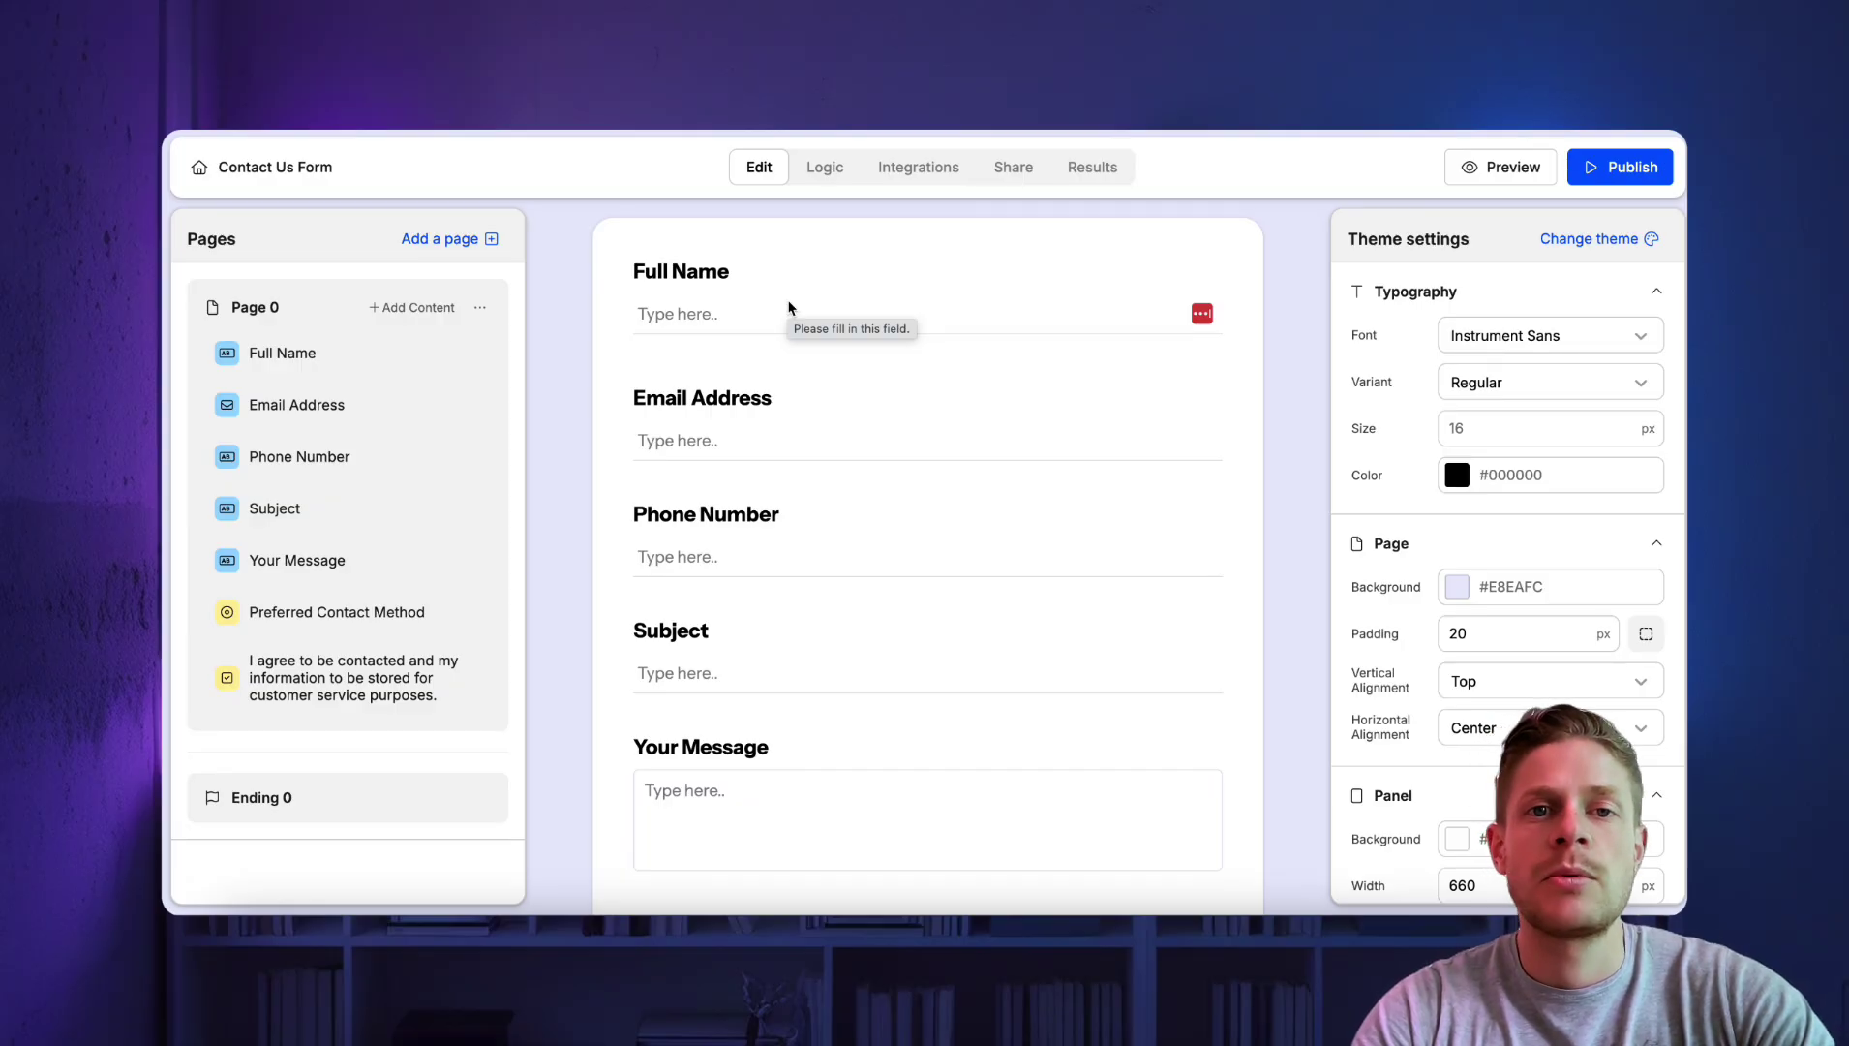
{"action": "left_click", "coordinate": [918, 172]}
{"action": "left_click", "coordinate": [832, 177]}
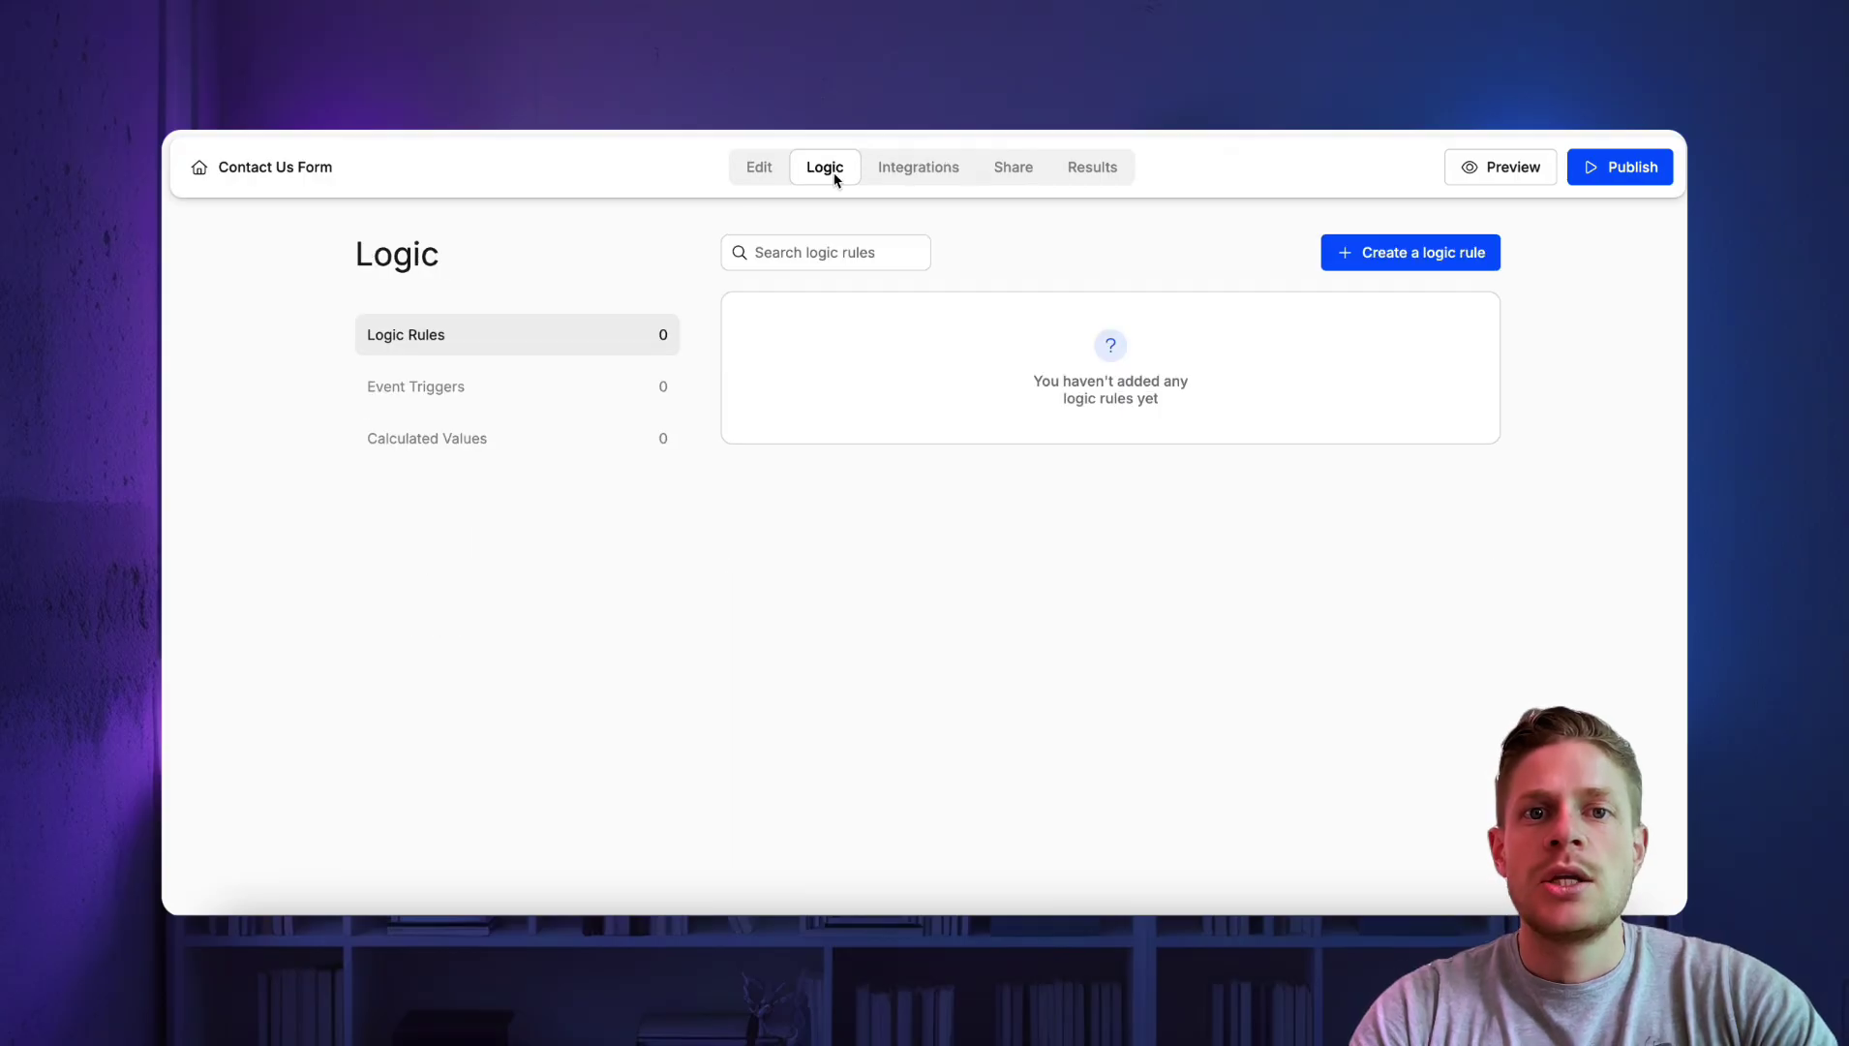
{"action": "left_click", "coordinate": [767, 179]}
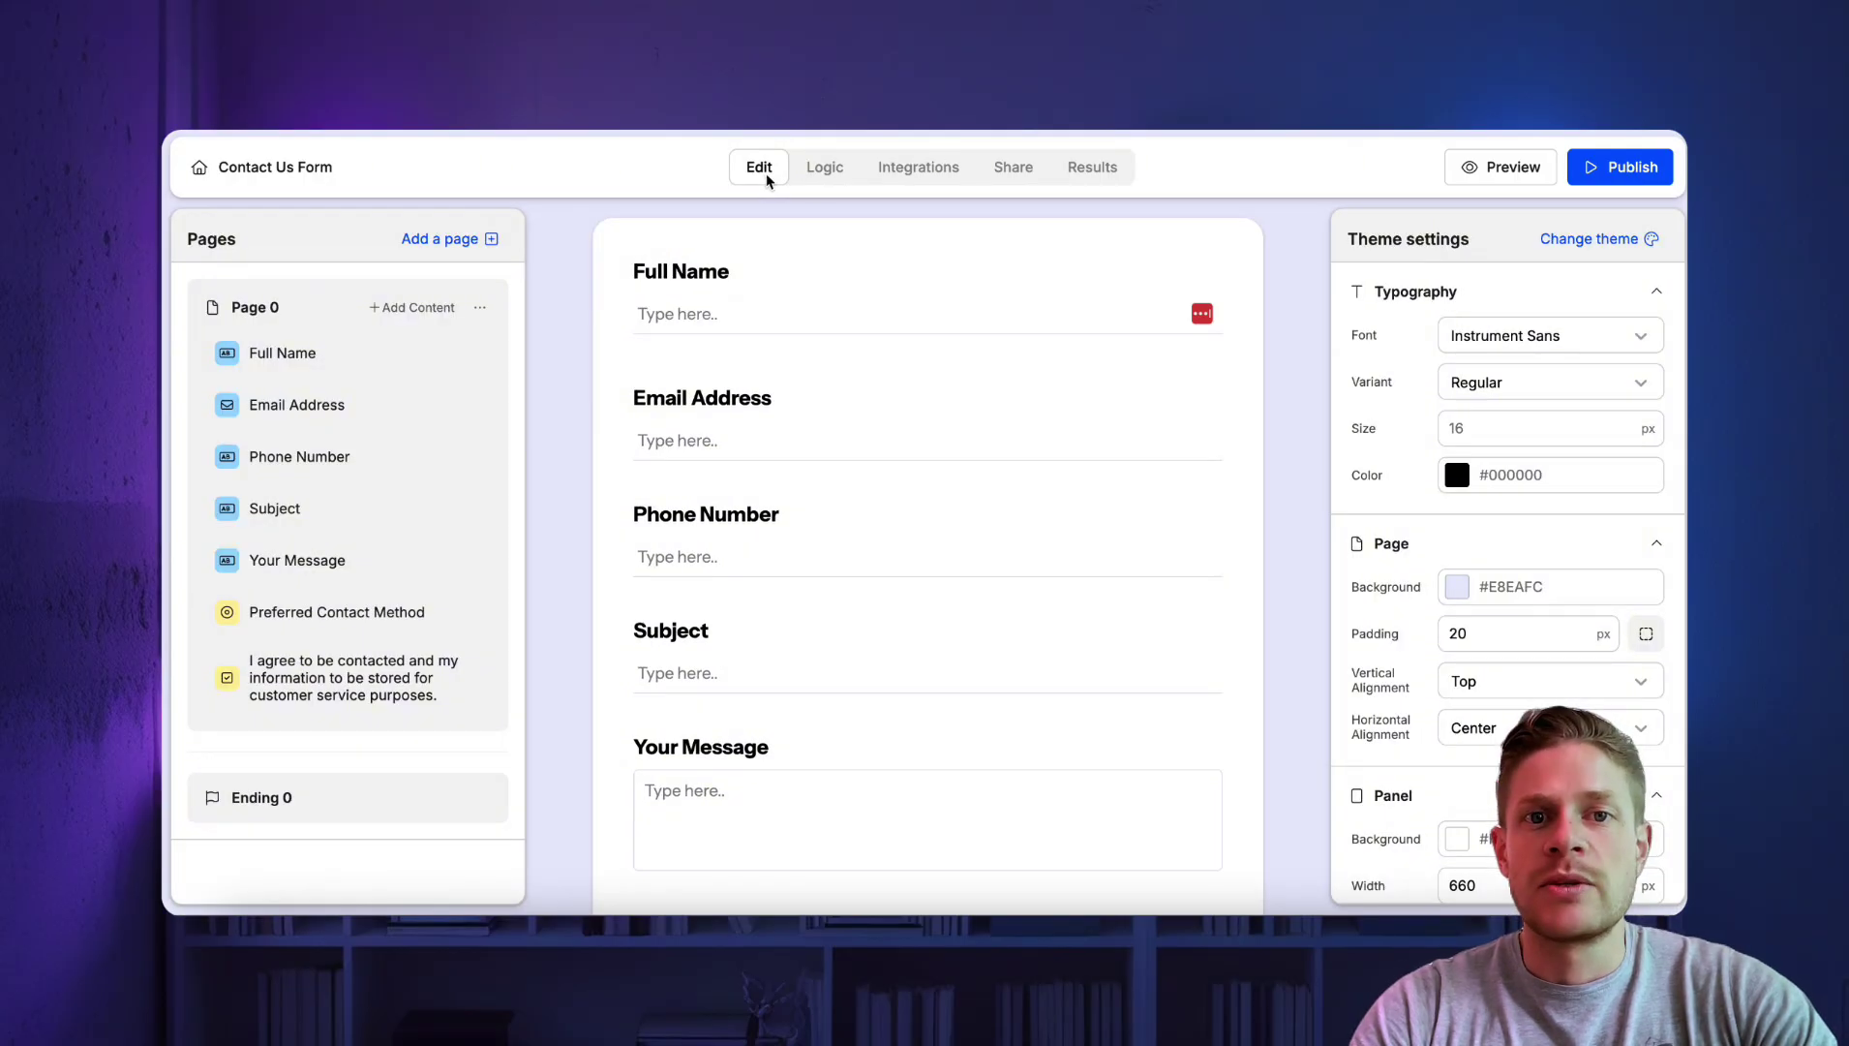
Try the blue ready-made template theme on the Contact Us Form
{"action": "left_click", "coordinate": [1590, 242]}
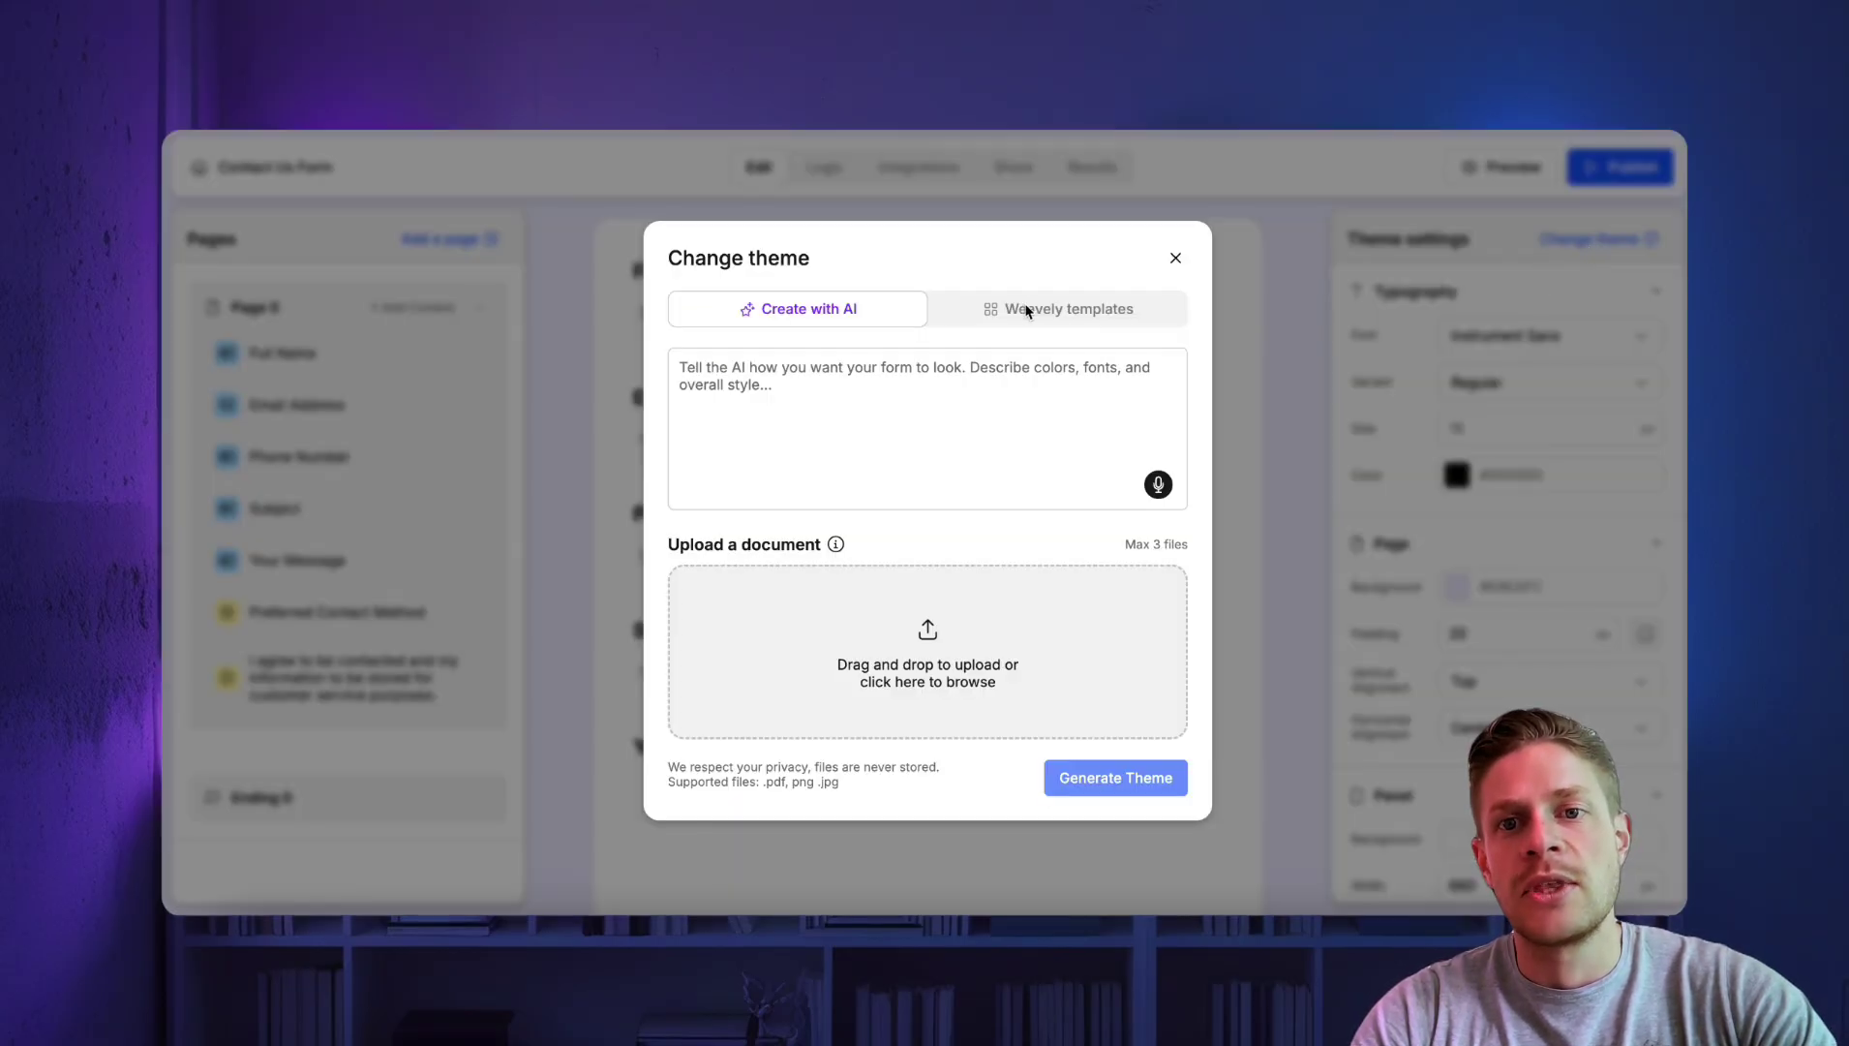
{"action": "left_click", "coordinate": [1019, 306]}
{"action": "scroll", "coordinate": [999, 609], "scroll_direction": "down", "scroll_amount": 5}
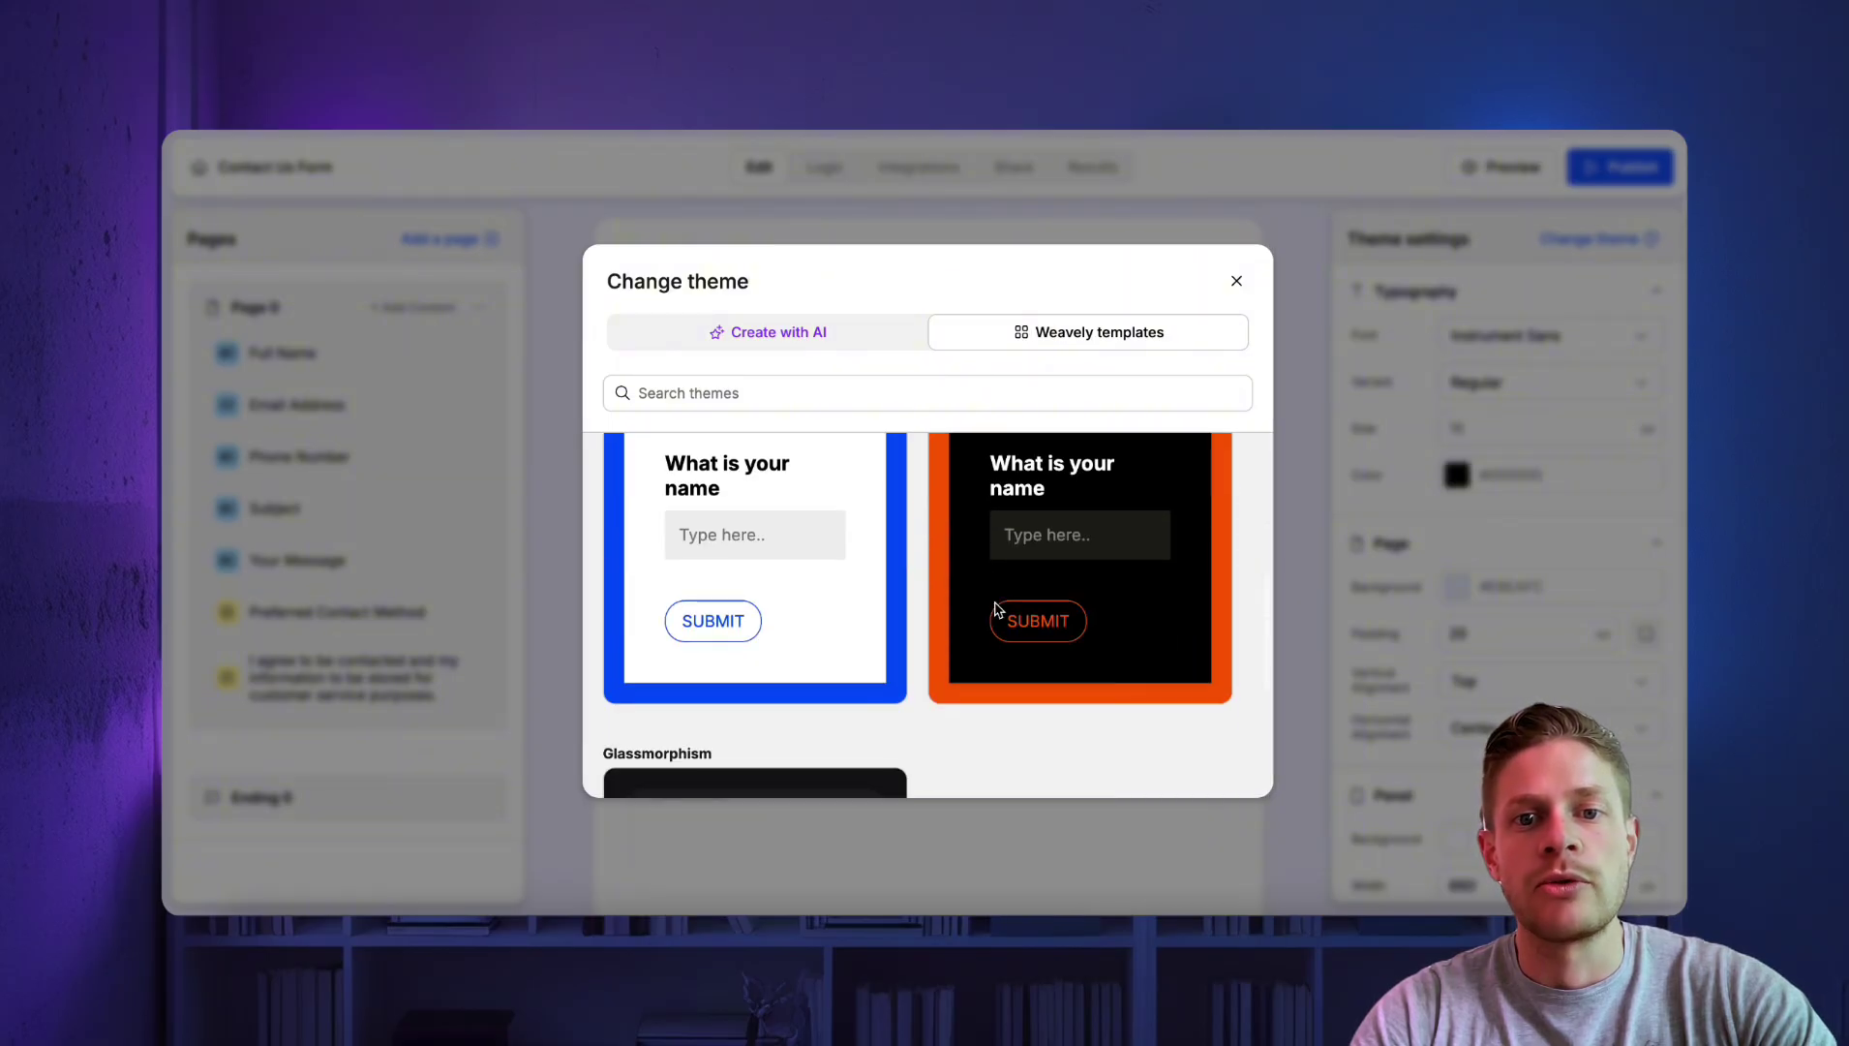
{"action": "left_click", "coordinate": [866, 582]}
{"action": "left_click", "coordinate": [1243, 284]}
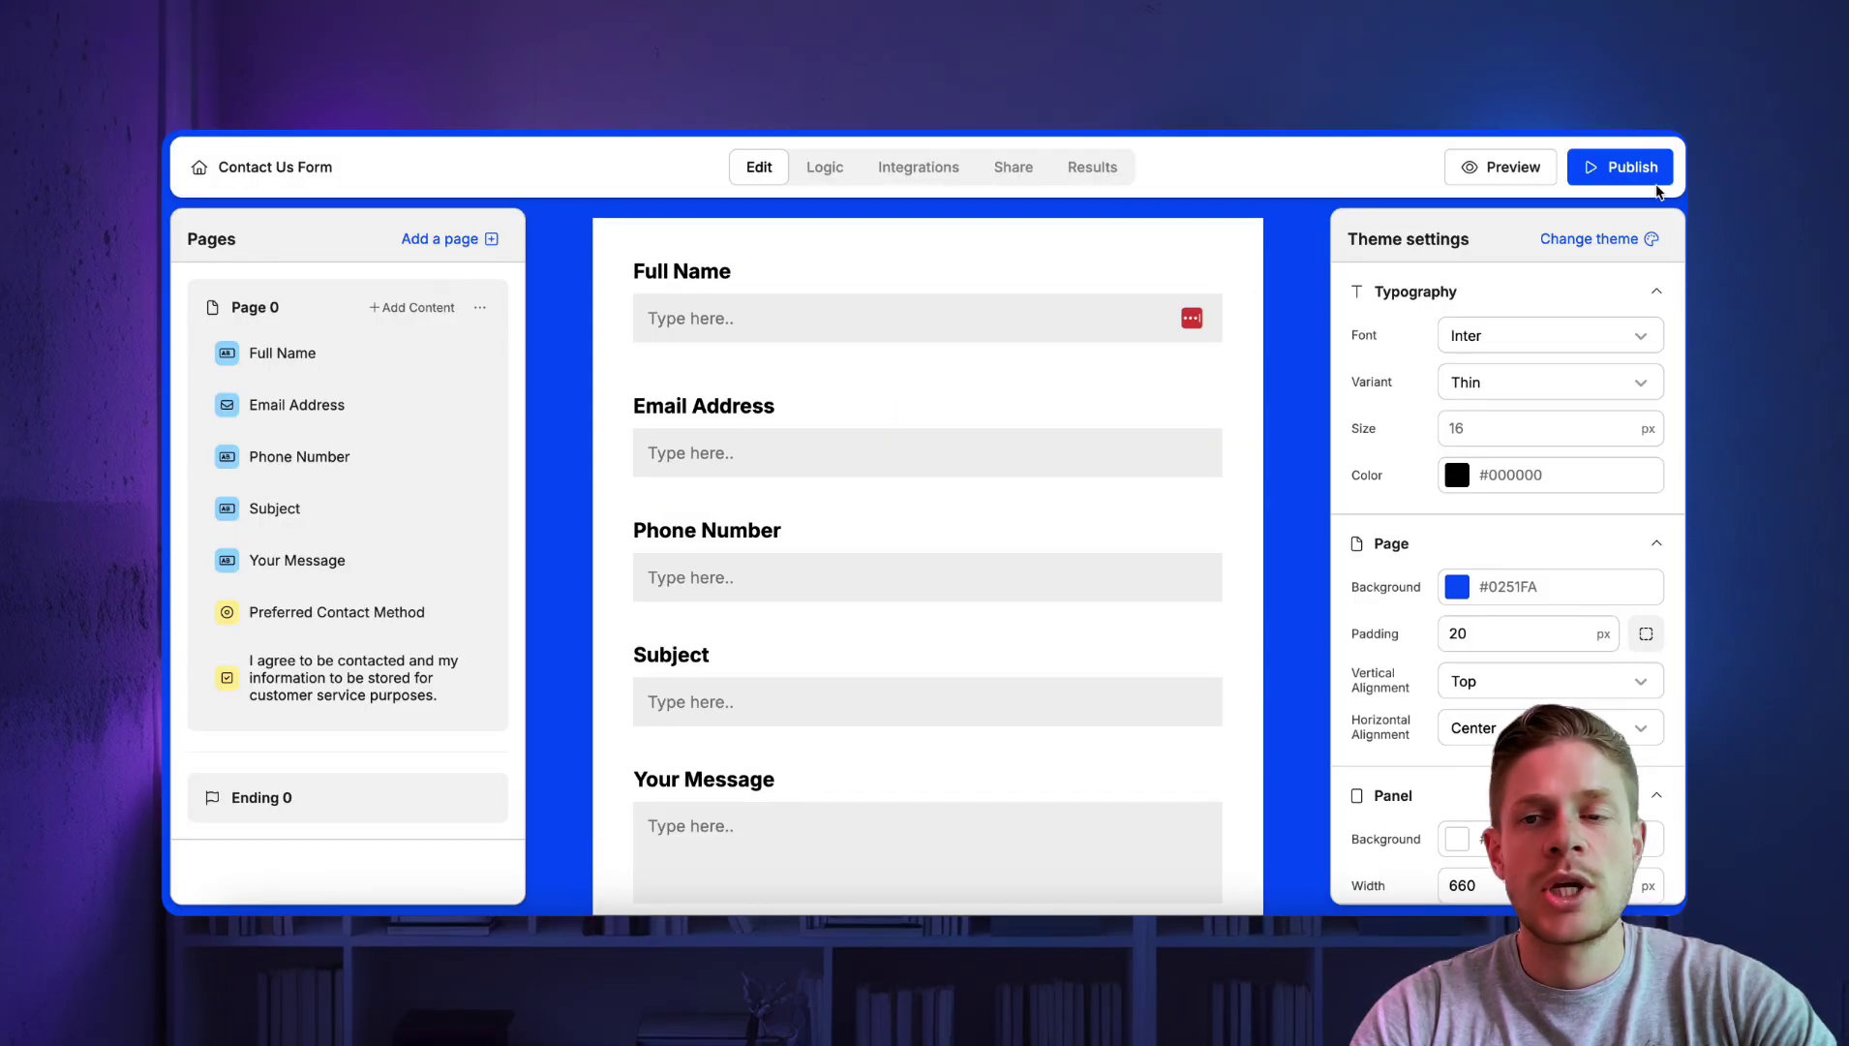
Generate an AI theme from the description 'Make this look space age'
{"action": "left_click", "coordinate": [1576, 254]}
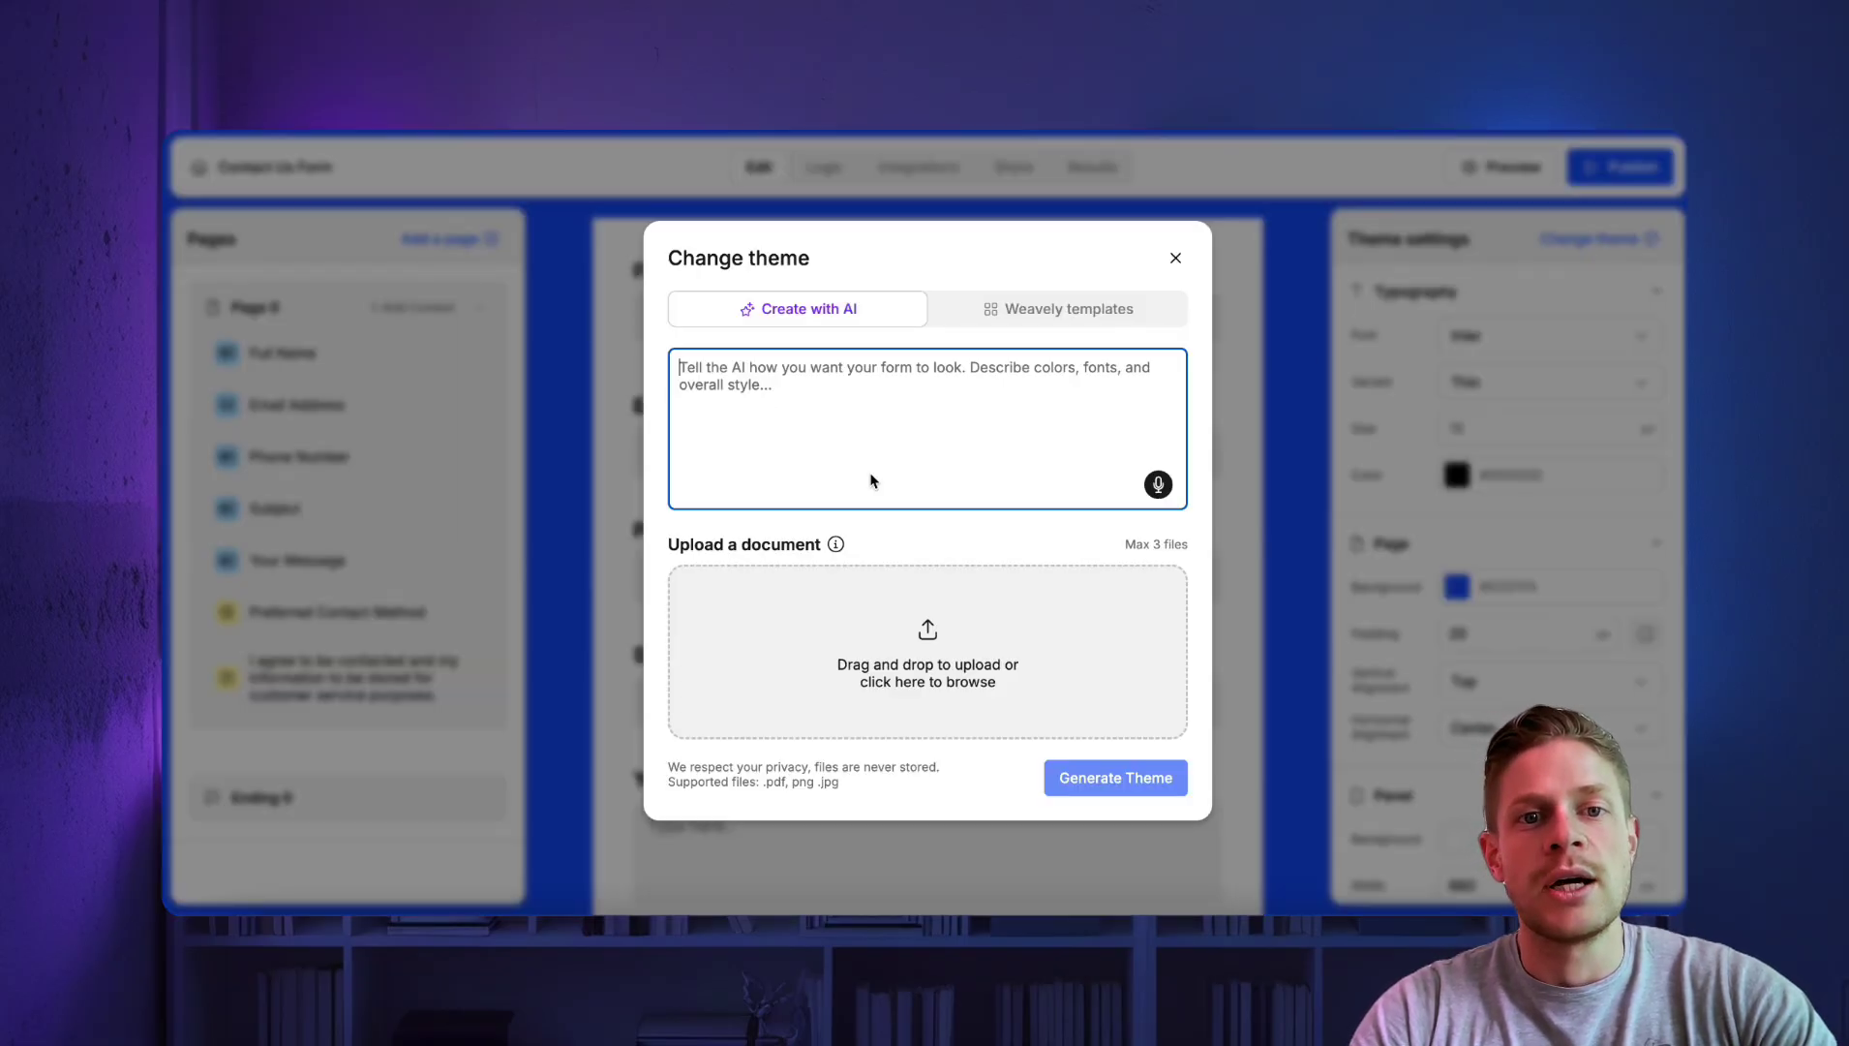
{"action": "type", "text": "Make this l"}
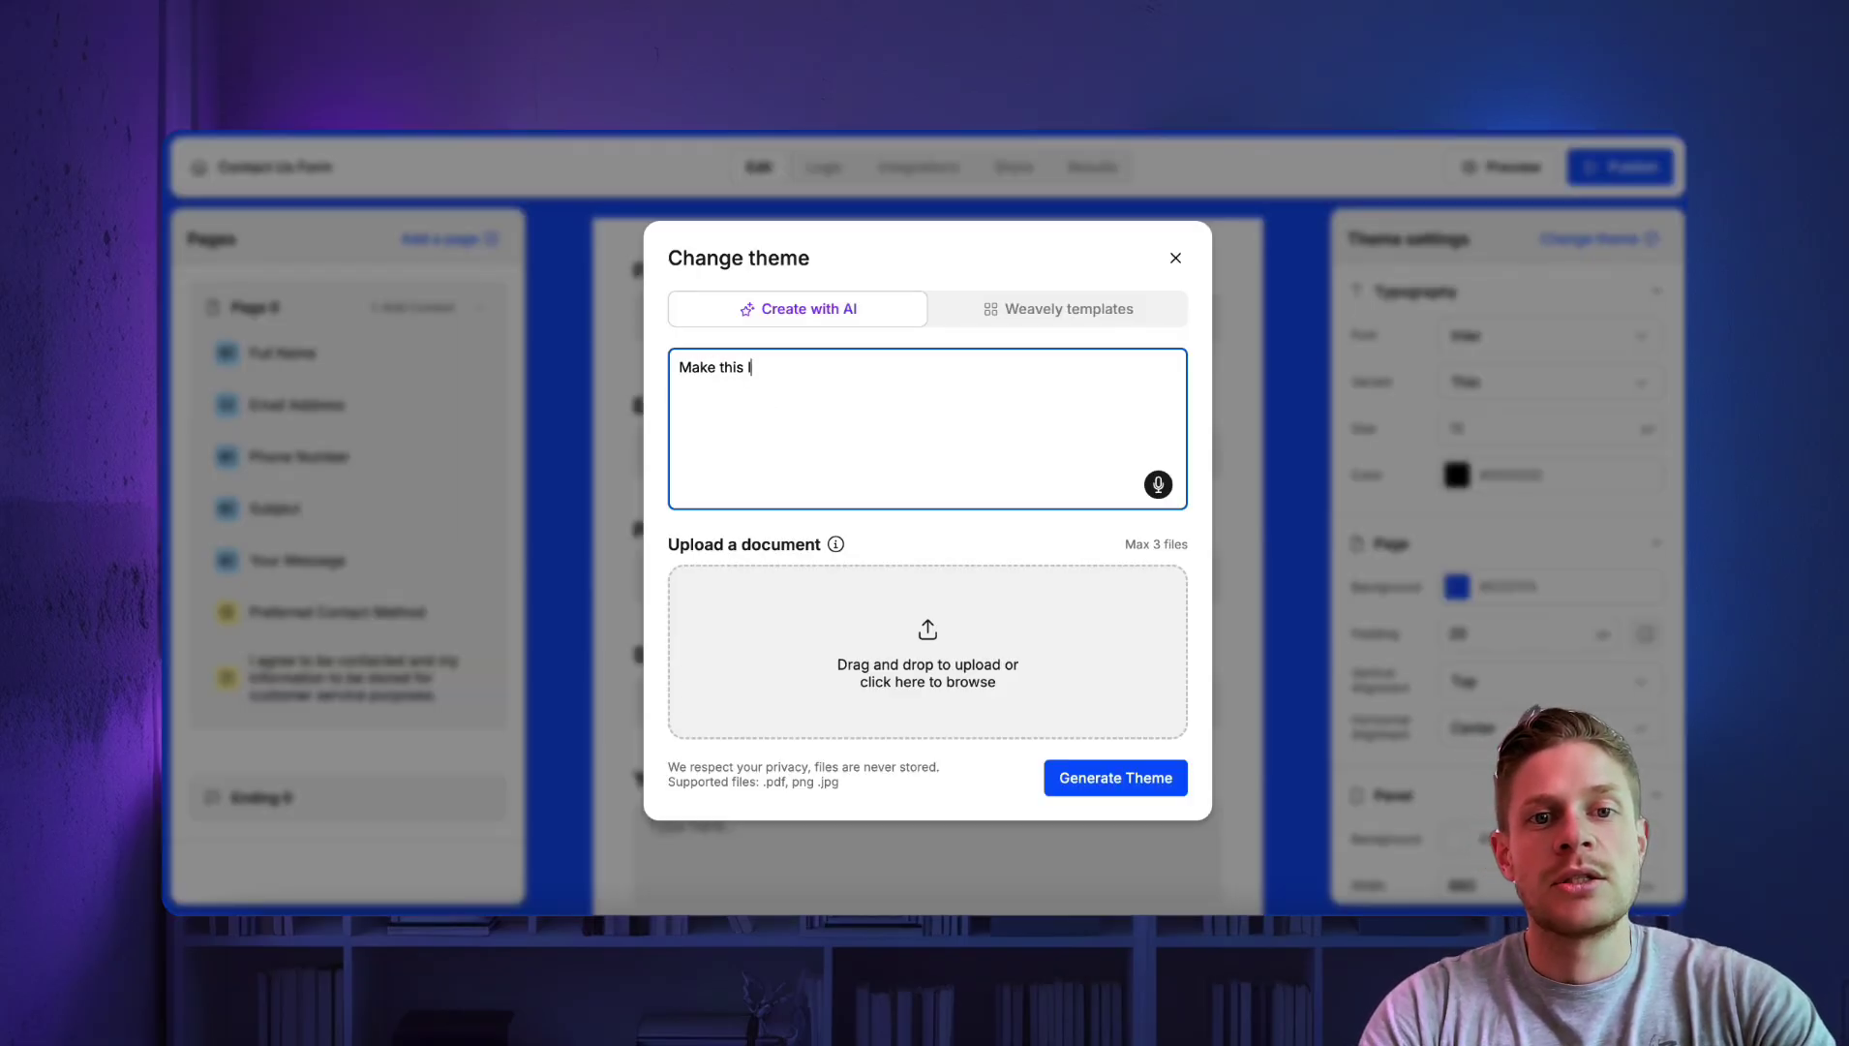
{"action": "type", "text": "ook space age"}
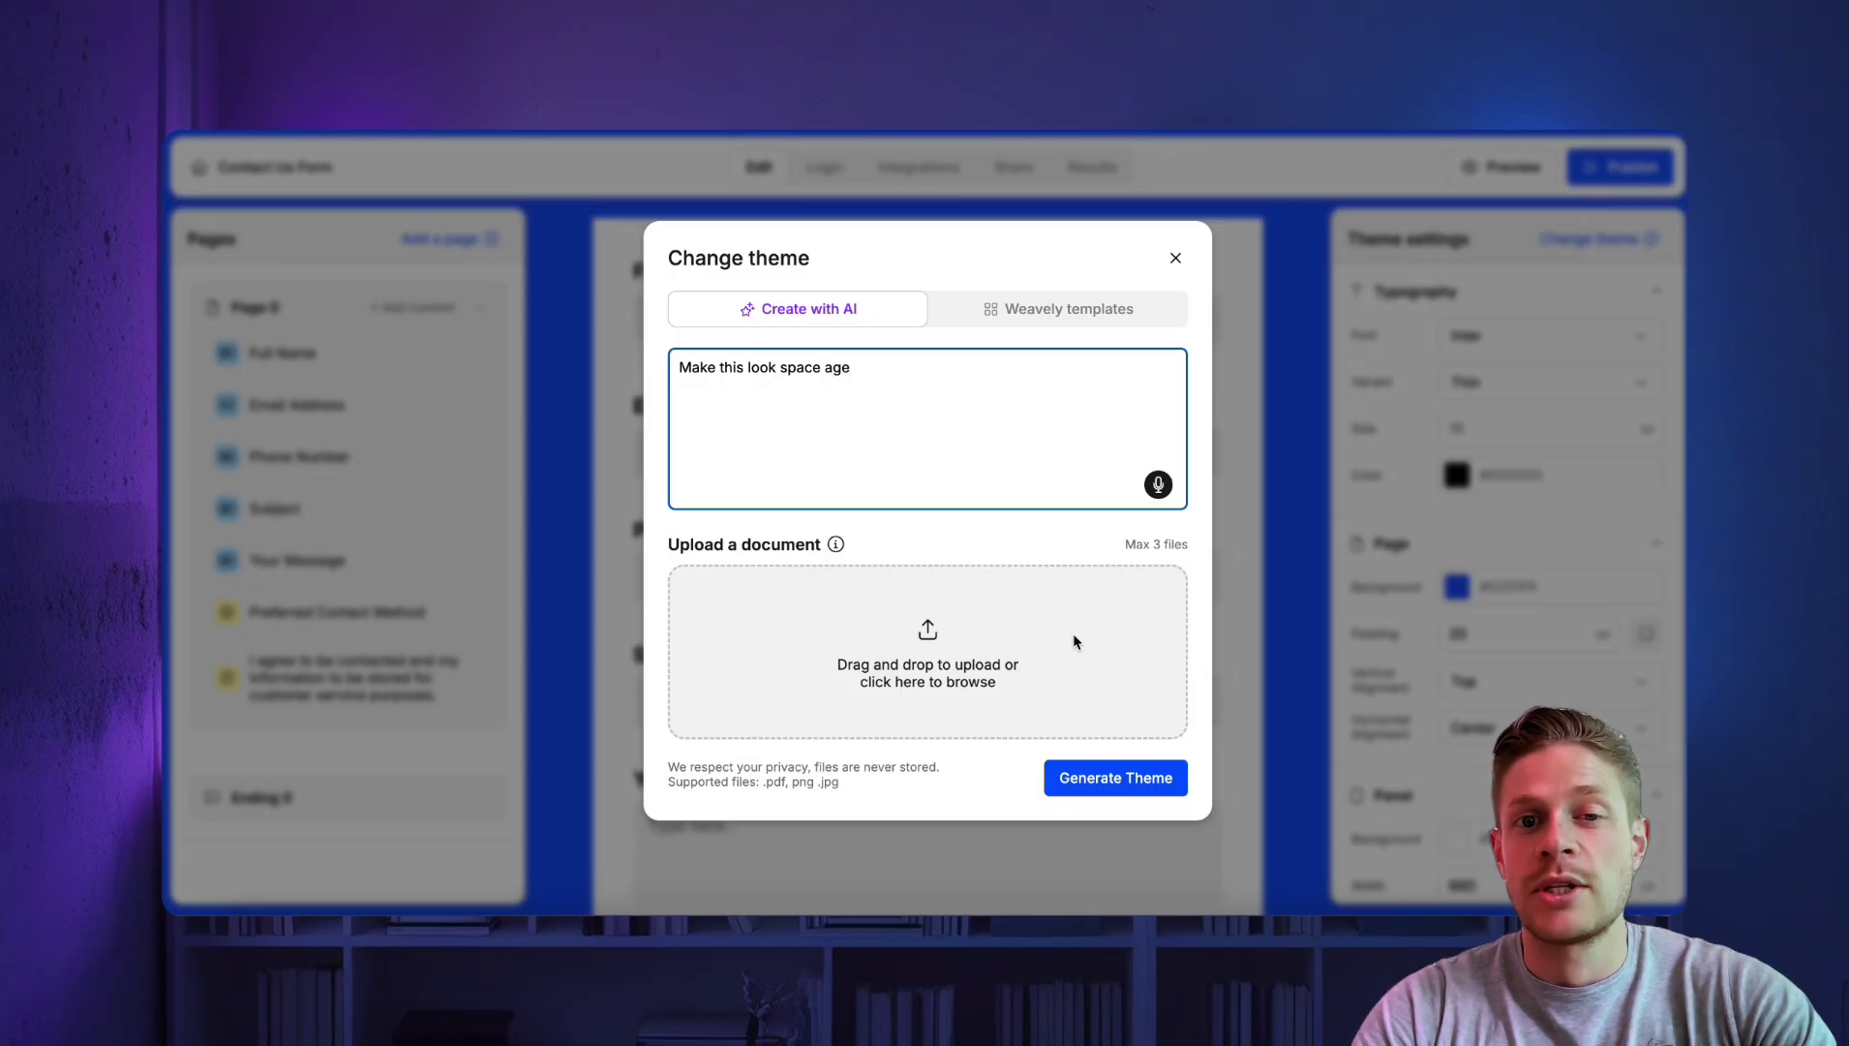
{"action": "left_click", "coordinate": [1110, 780]}
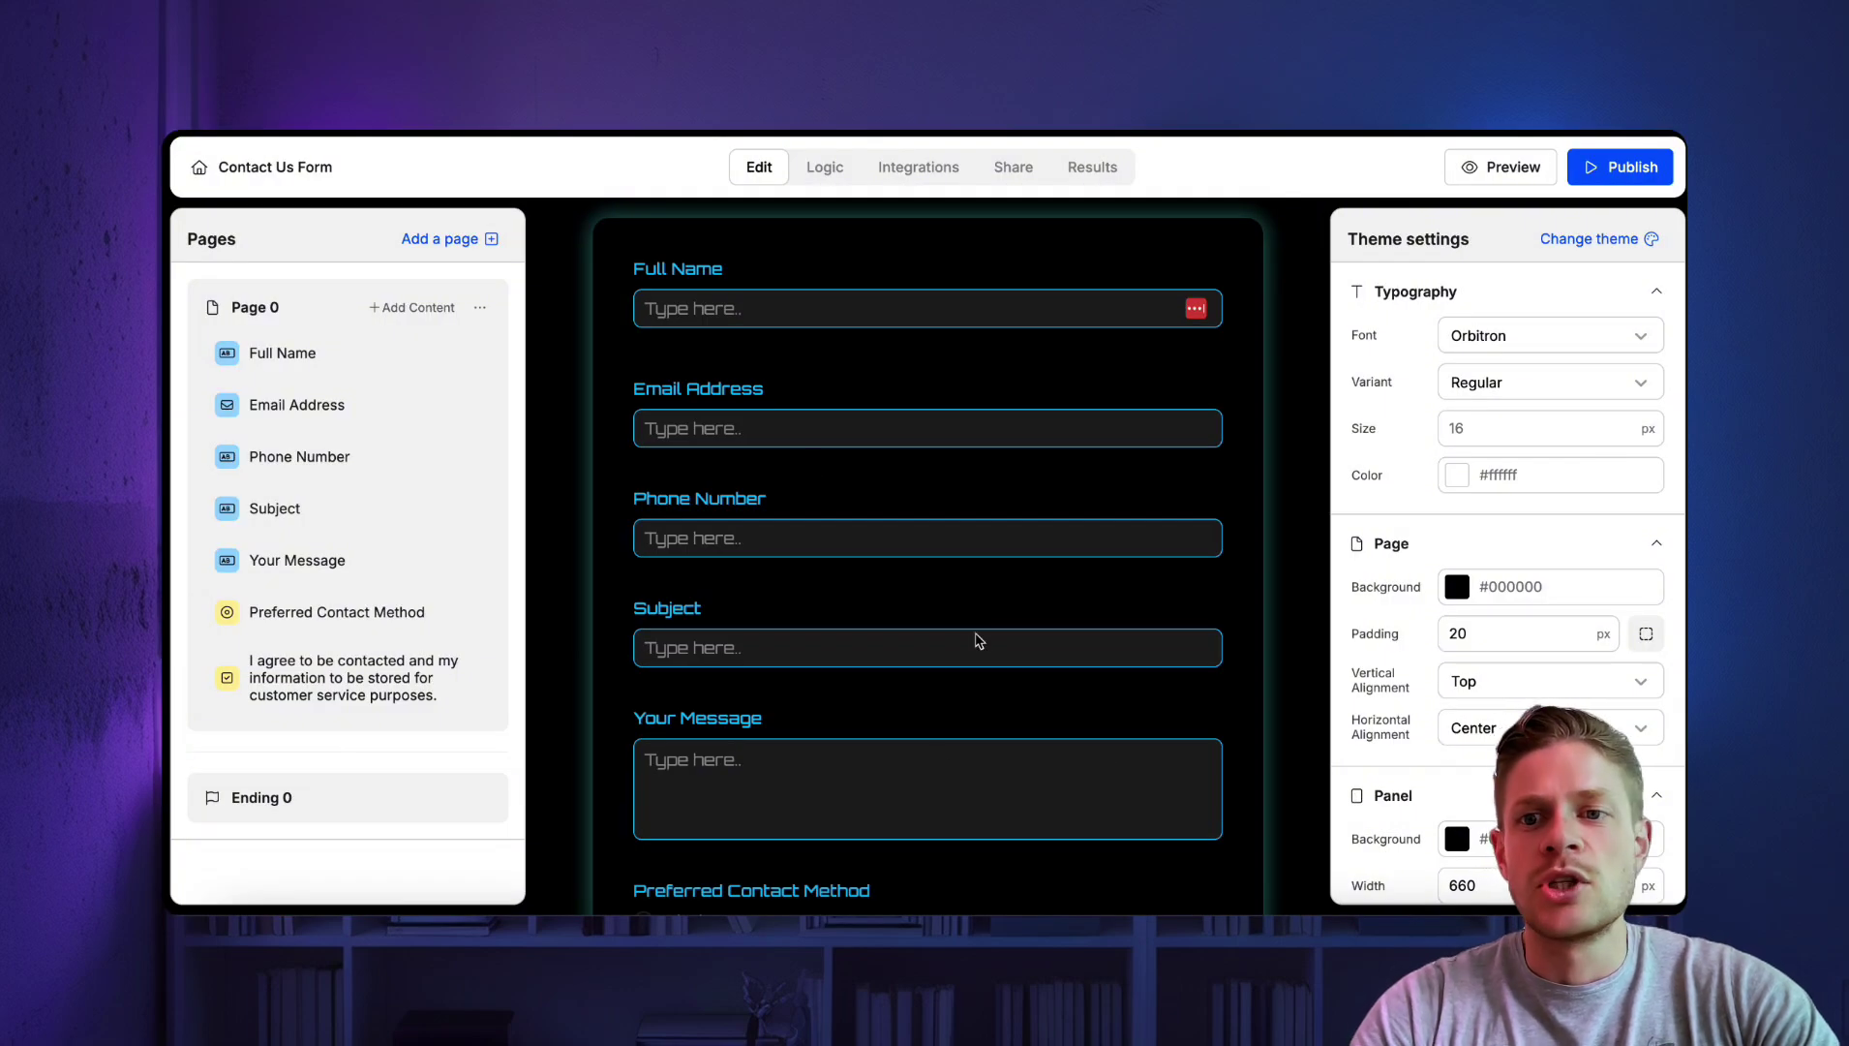
{"action": "scroll", "coordinate": [978, 641], "scroll_direction": "down", "scroll_amount": 3}
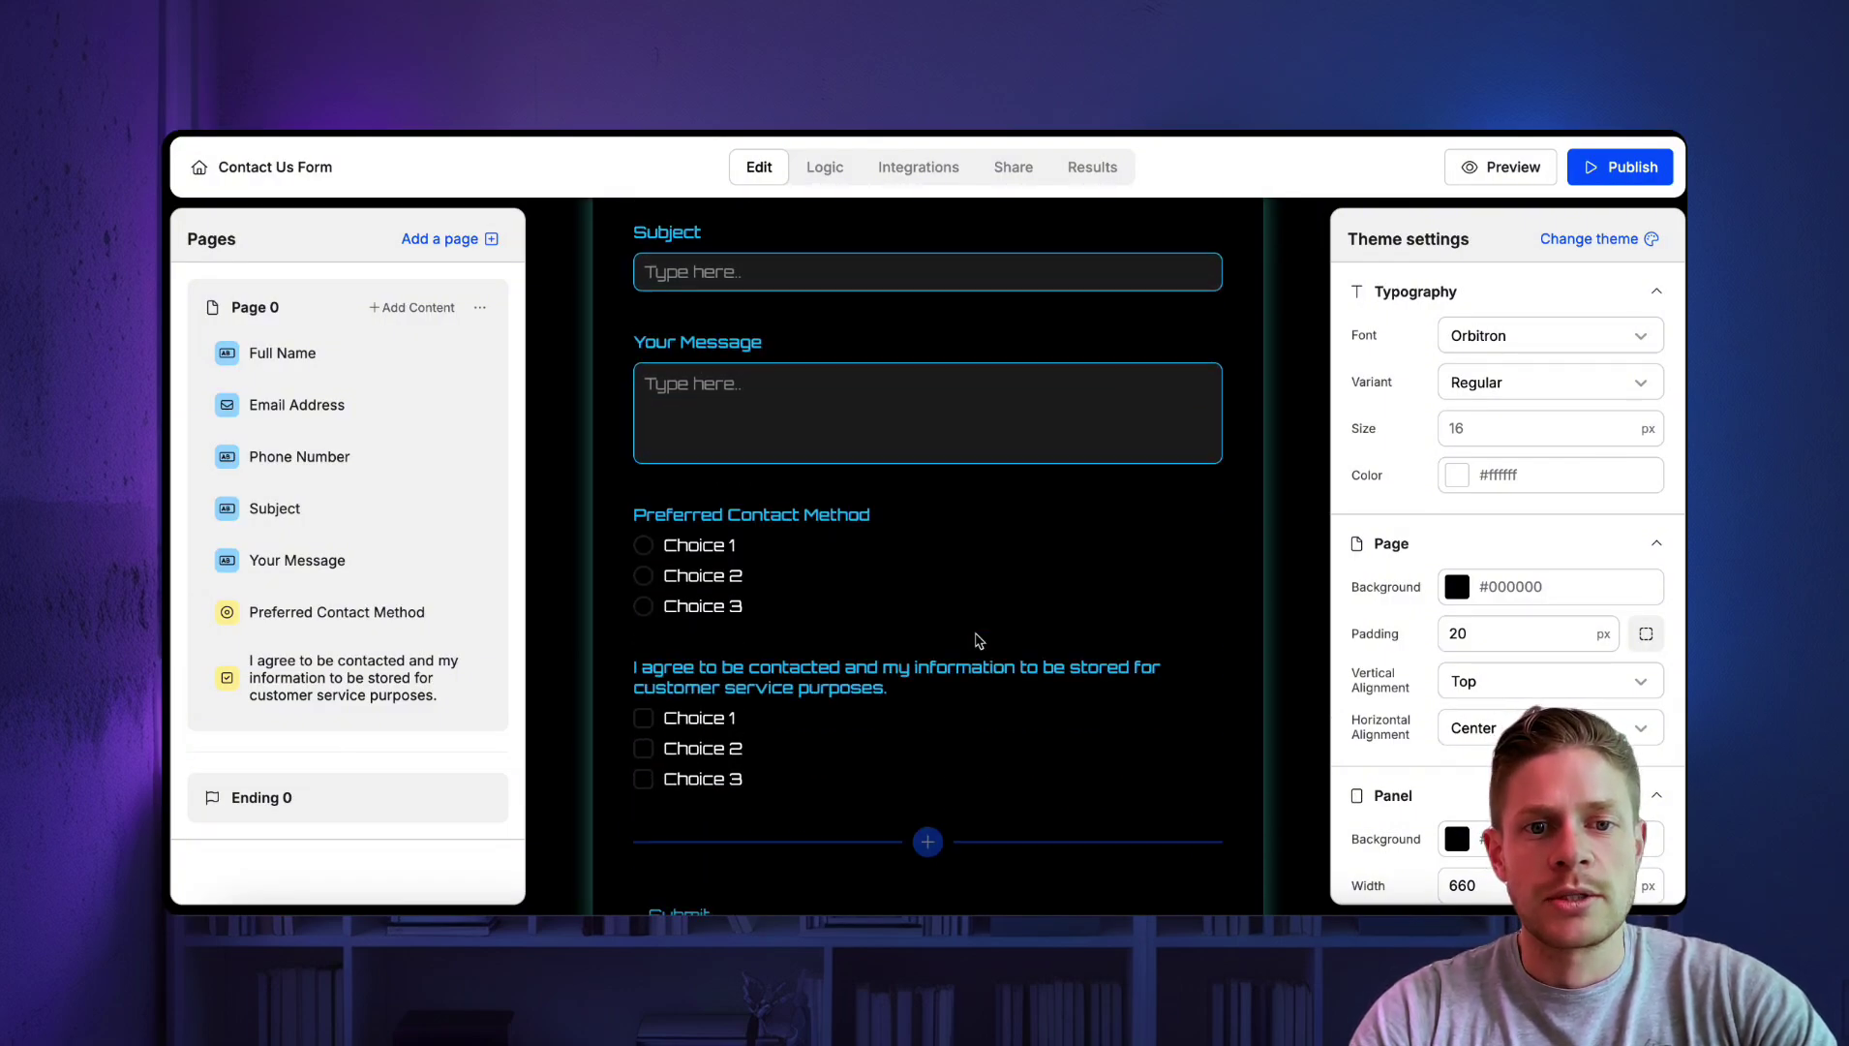
{"action": "scroll", "coordinate": [978, 641], "scroll_direction": "up", "scroll_amount": 3}
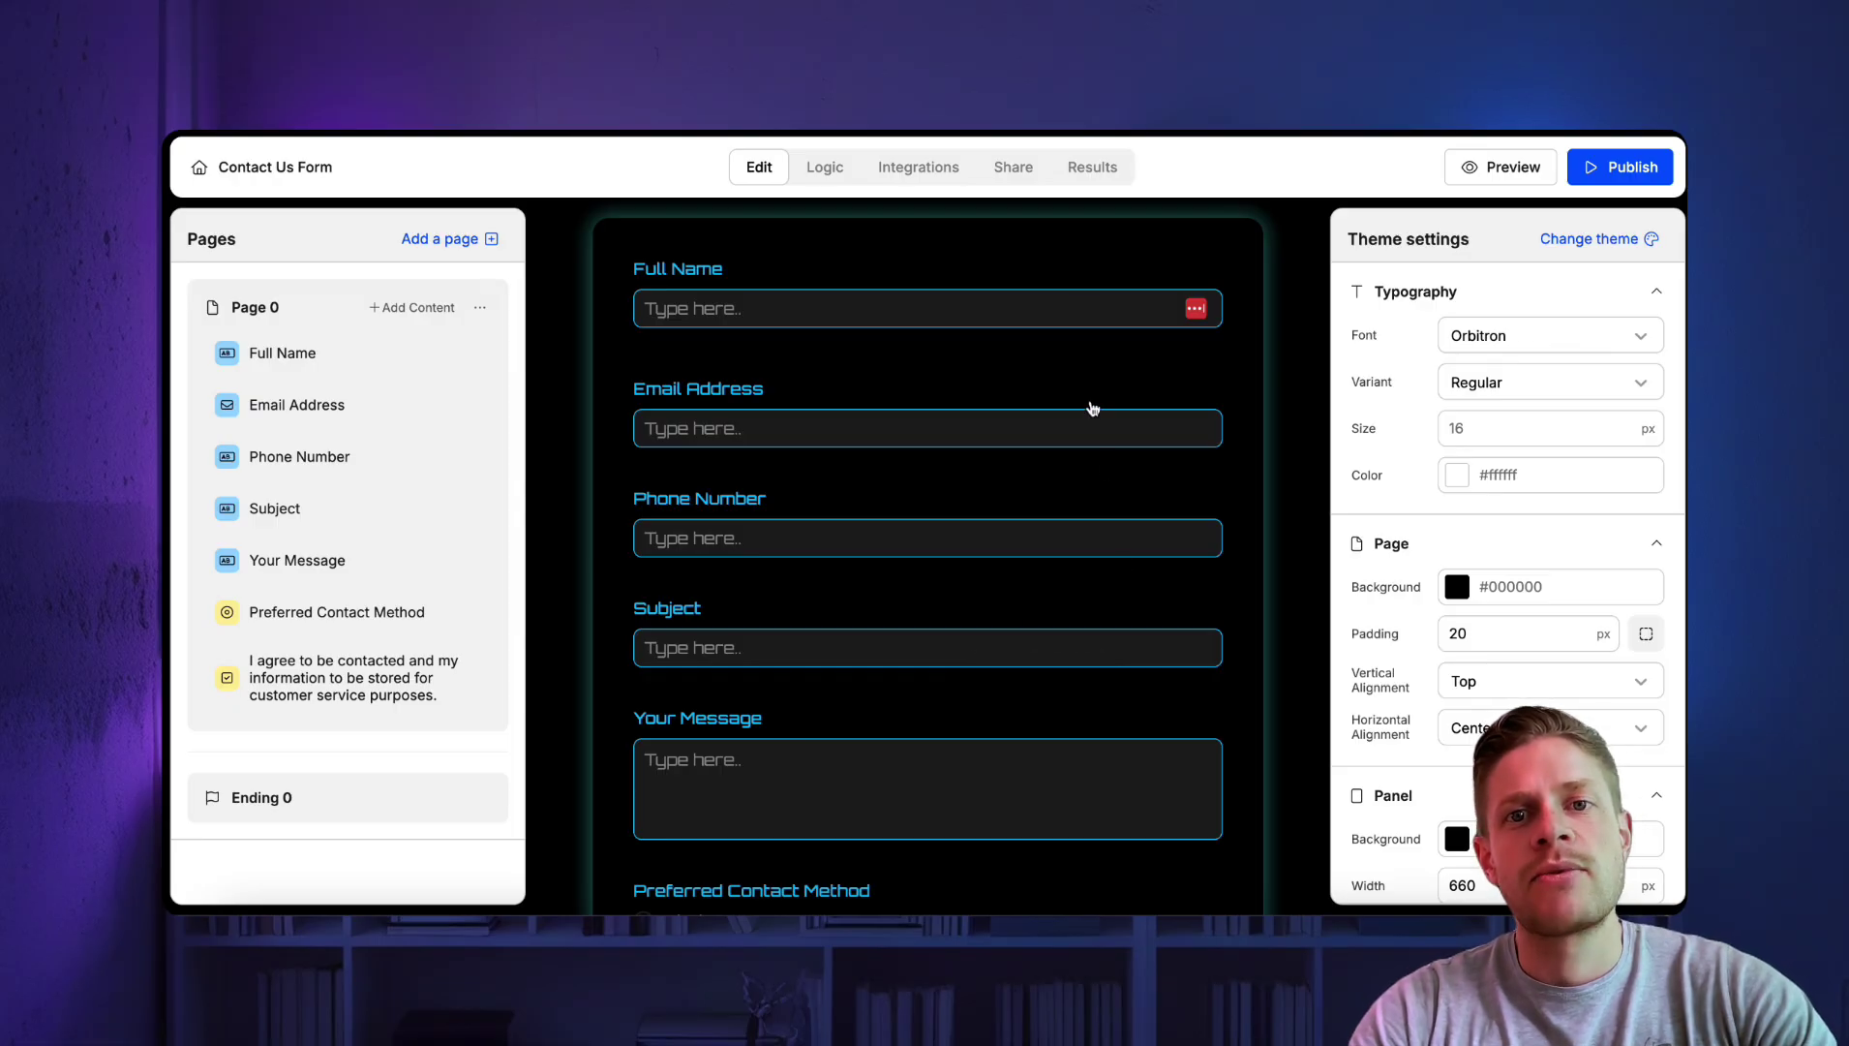
{"action": "left_click", "coordinate": [1017, 176]}
{"action": "scroll", "coordinate": [915, 586], "scroll_direction": "down", "scroll_amount": 1}
{"action": "scroll", "coordinate": [915, 586], "scroll_direction": "down", "scroll_amount": 1}
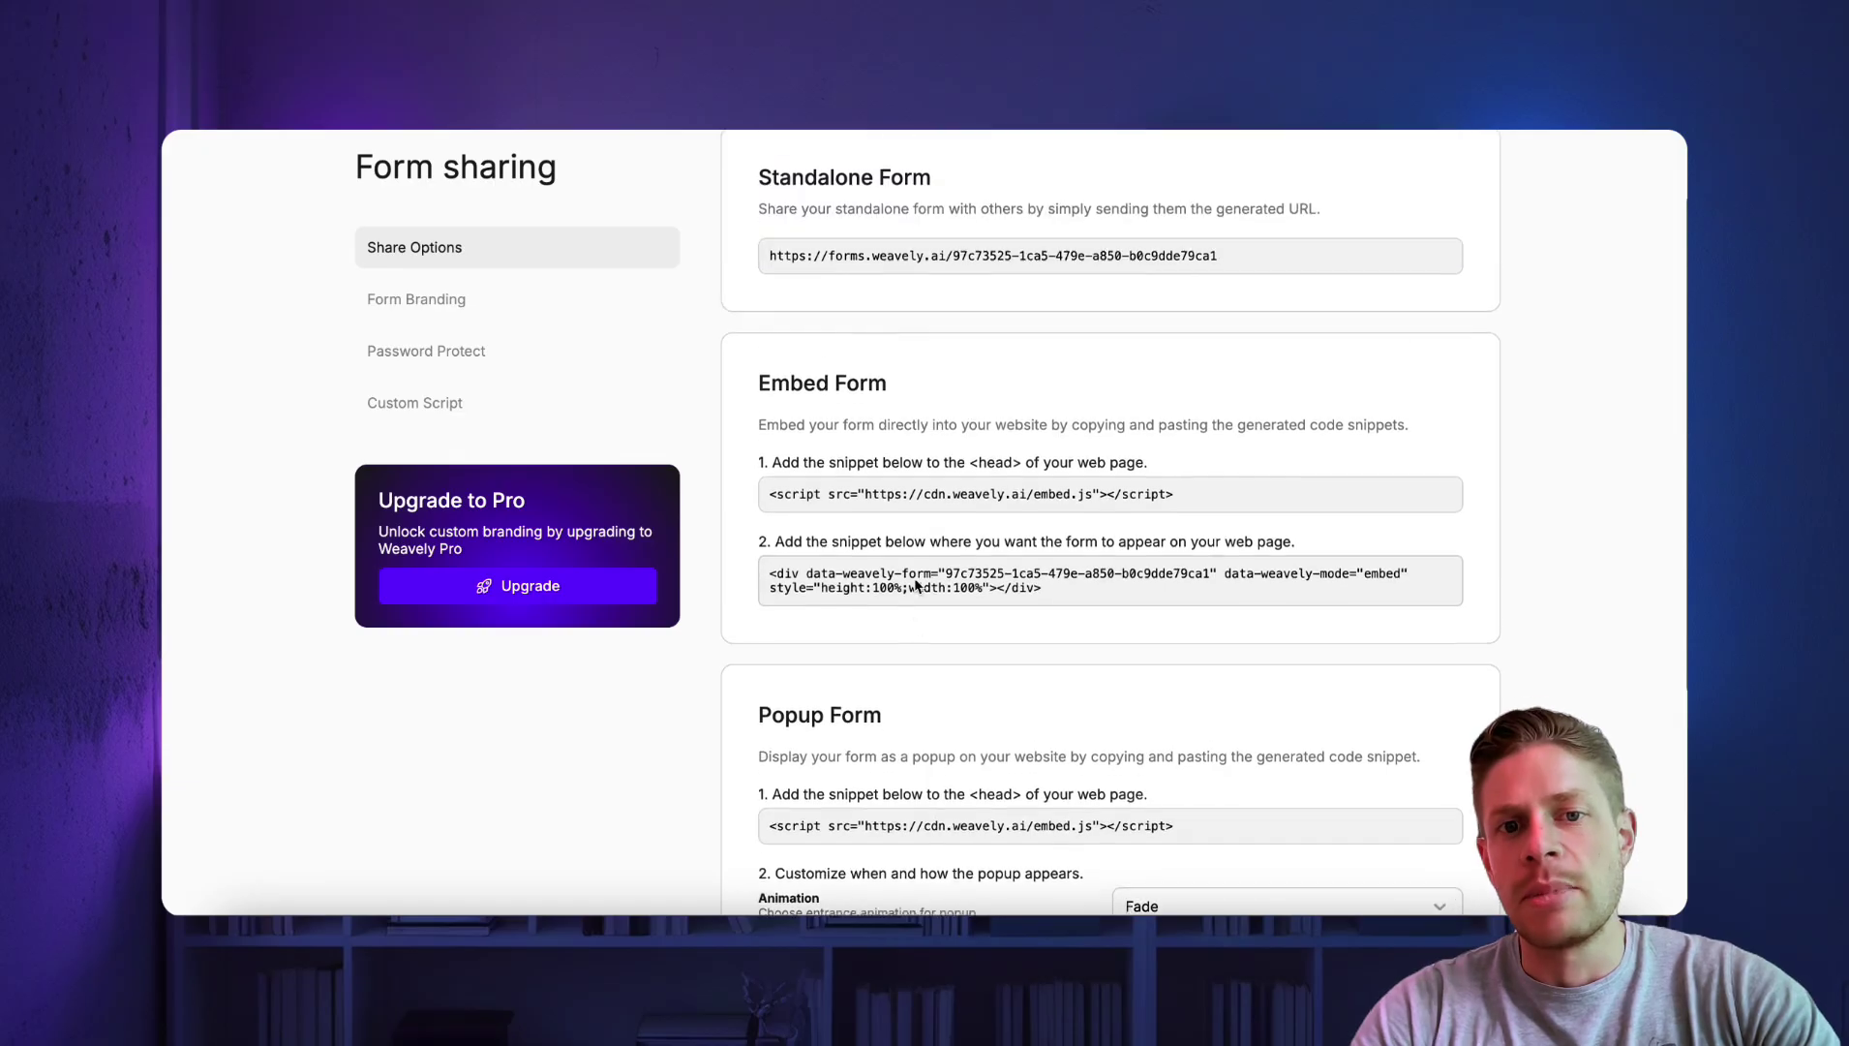
{"action": "scroll", "coordinate": [1007, 218], "scroll_direction": "up", "scroll_amount": 2}
{"action": "left_click", "coordinate": [1088, 168]}
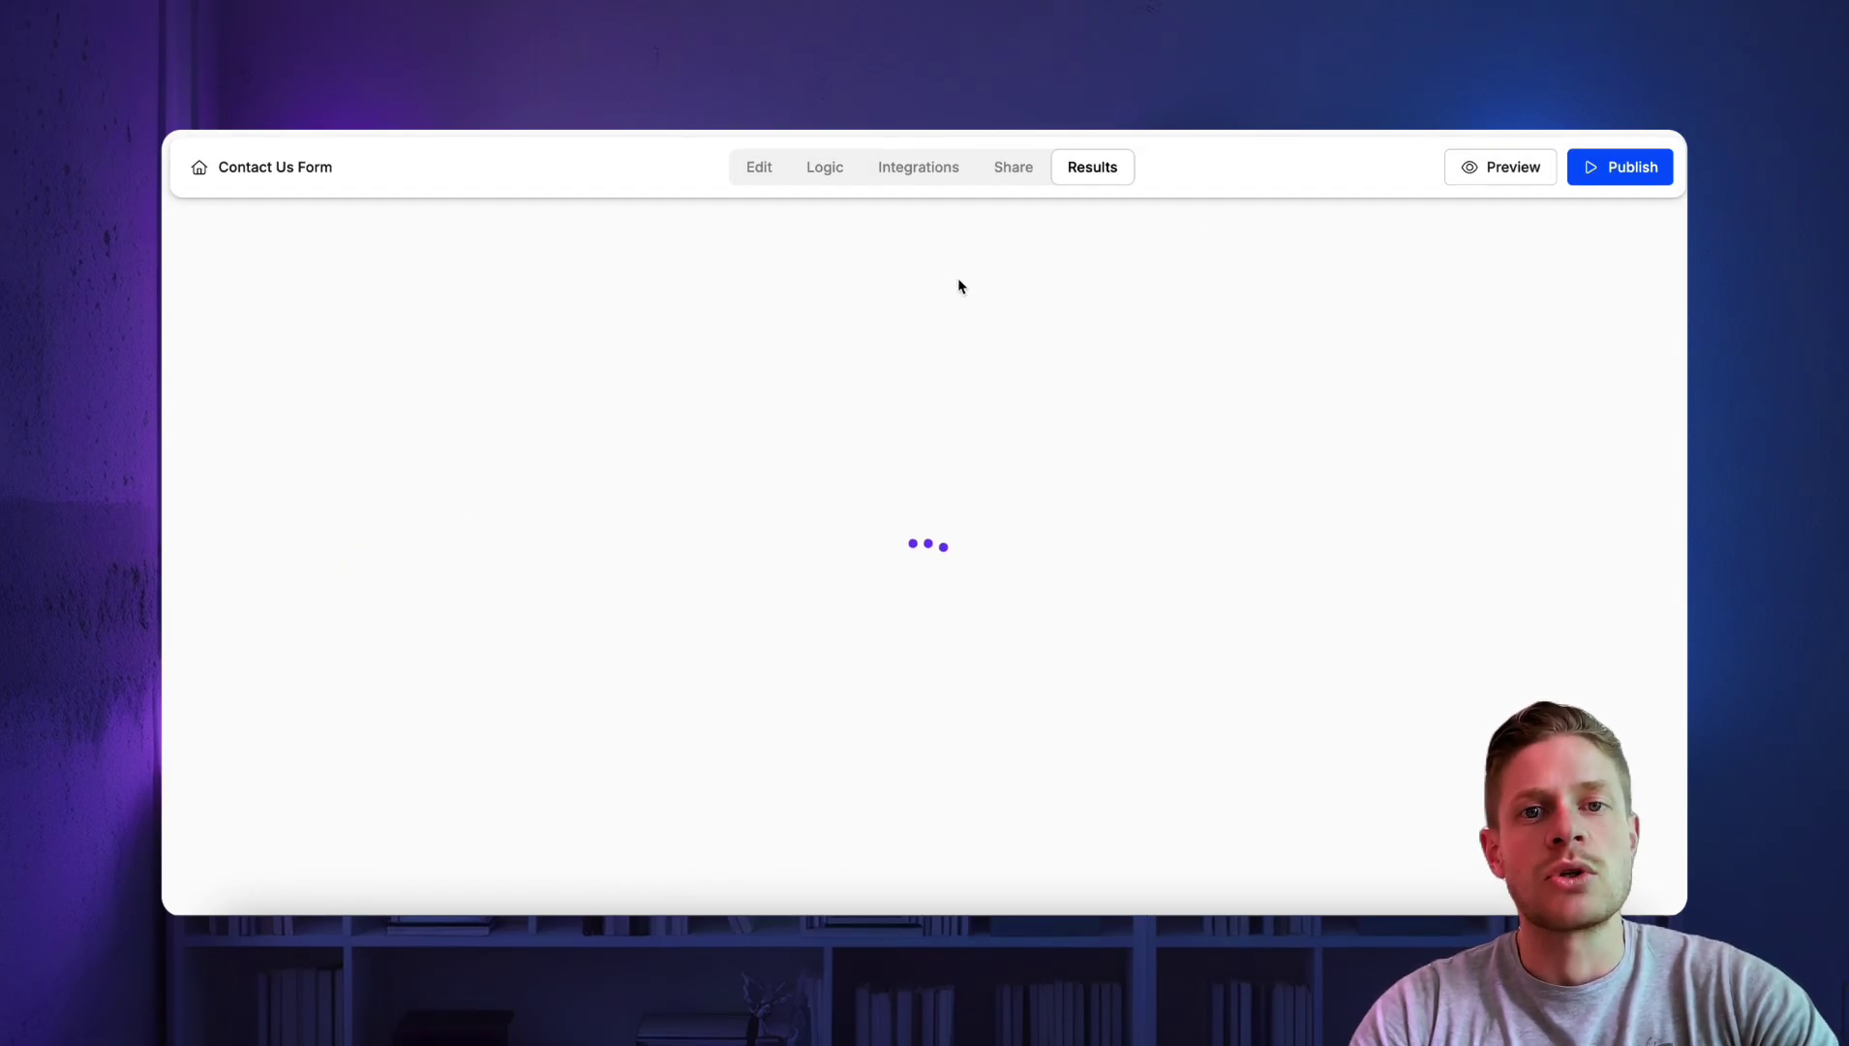
{"action": "left_click", "coordinate": [770, 174]}
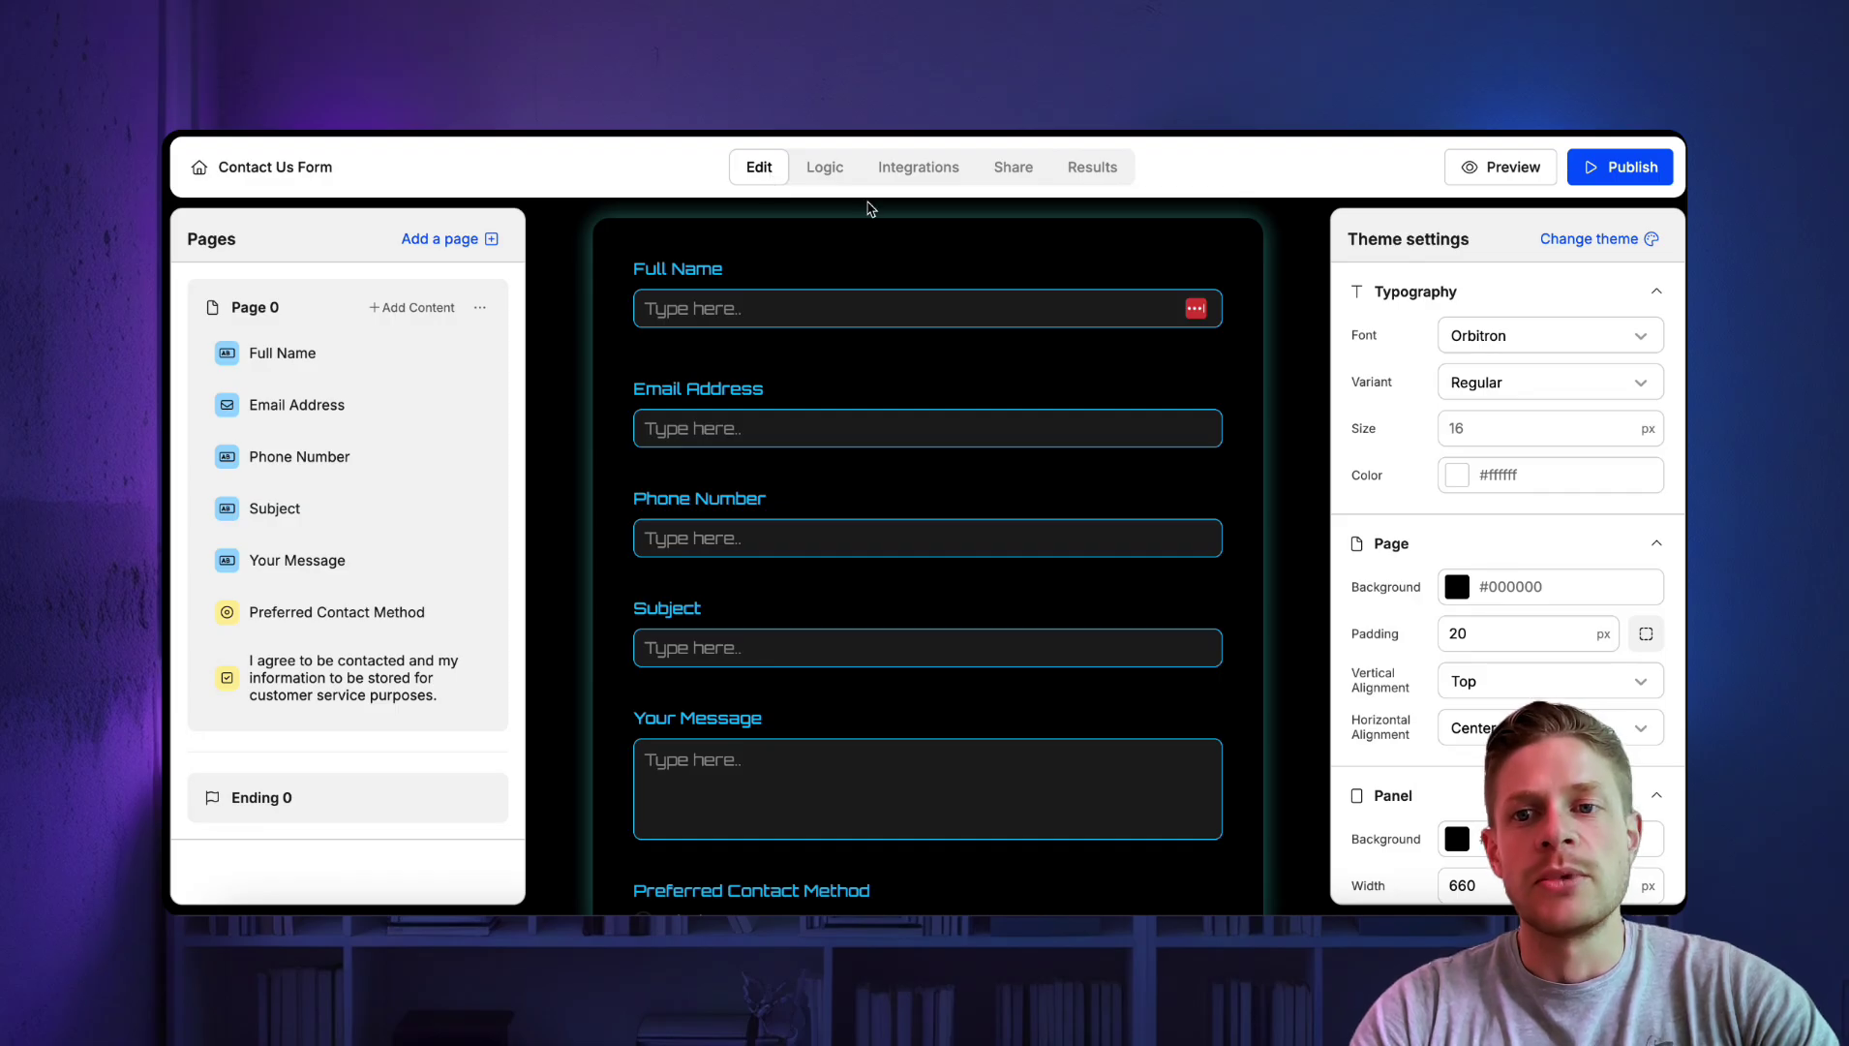